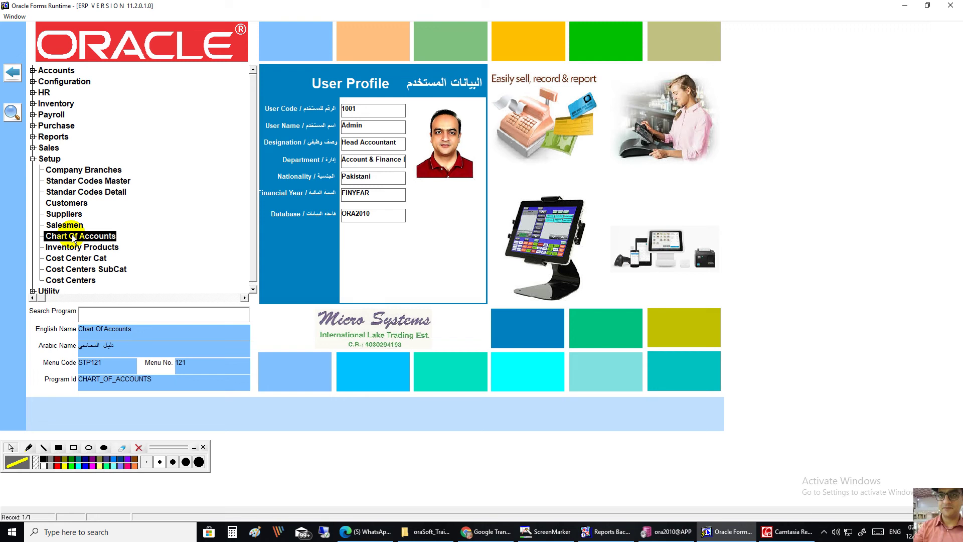
- Open the Chart Of Accounts form from the Setup programs and switch its display language to Arabic
{"action": "double_click", "coordinate": [72, 238]}
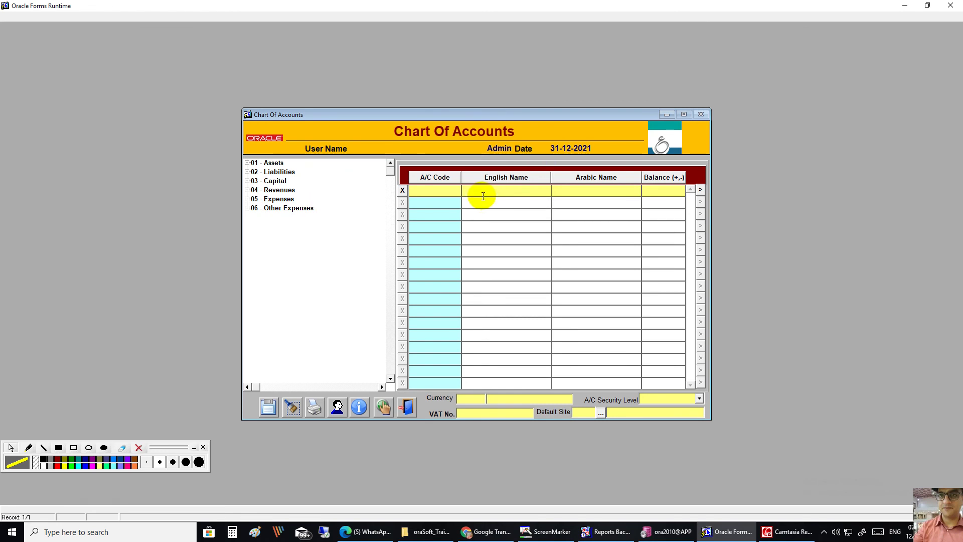
{"action": "left_click", "coordinate": [661, 141]}
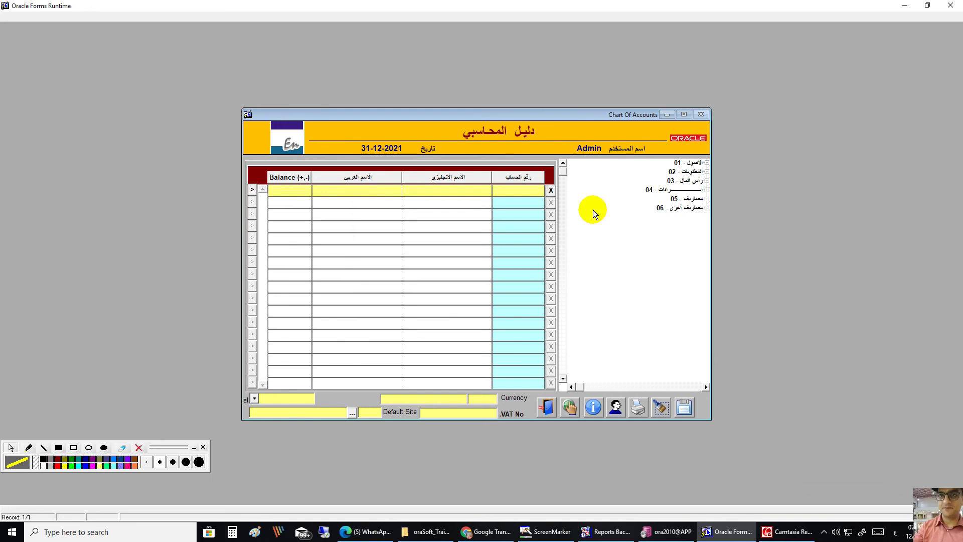
- Expand main heads 01 through 05 in the Arabic account tree, including sub-head 0501, to examine their levels
{"action": "left_click", "coordinate": [706, 163]}
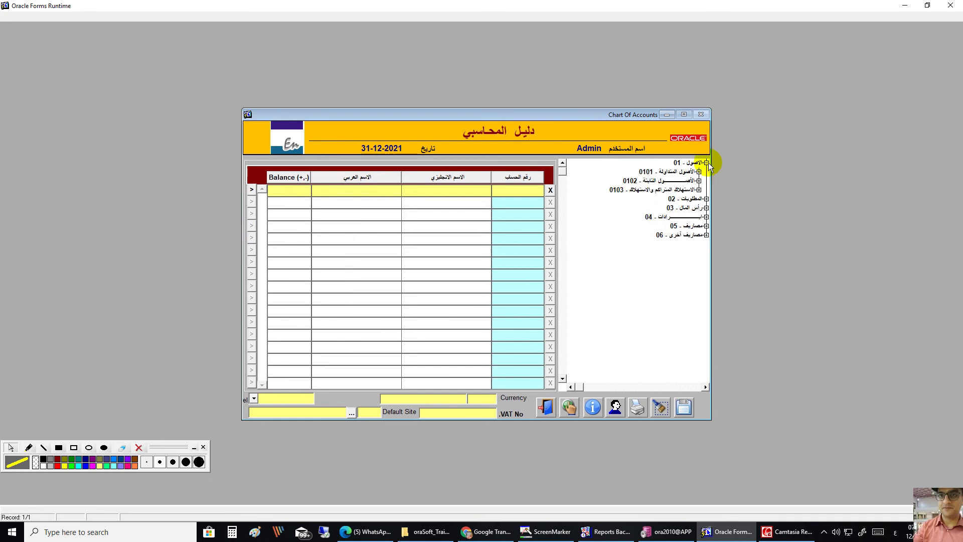
{"action": "left_click", "coordinate": [706, 199]}
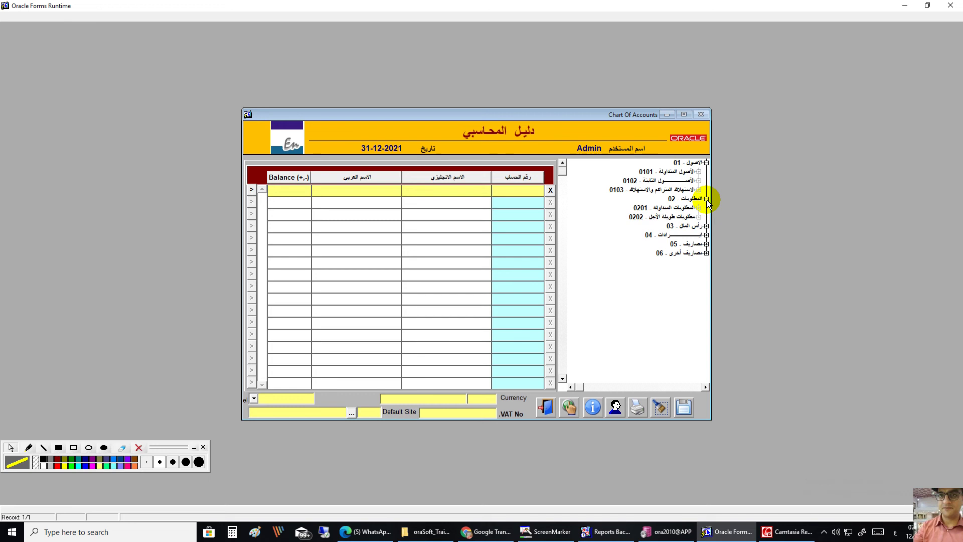
{"action": "left_click", "coordinate": [706, 225]}
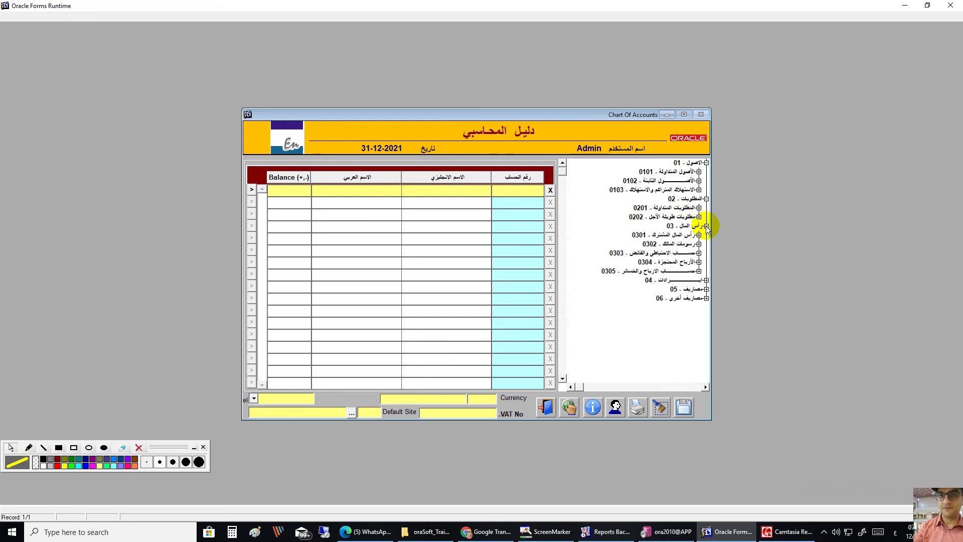
{"action": "left_click", "coordinate": [706, 279]}
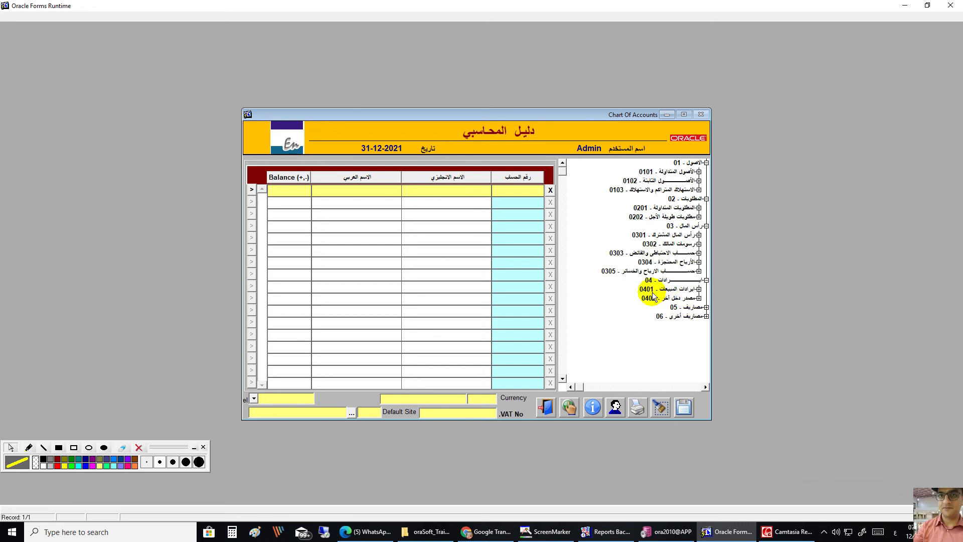
{"action": "left_click", "coordinate": [707, 307]}
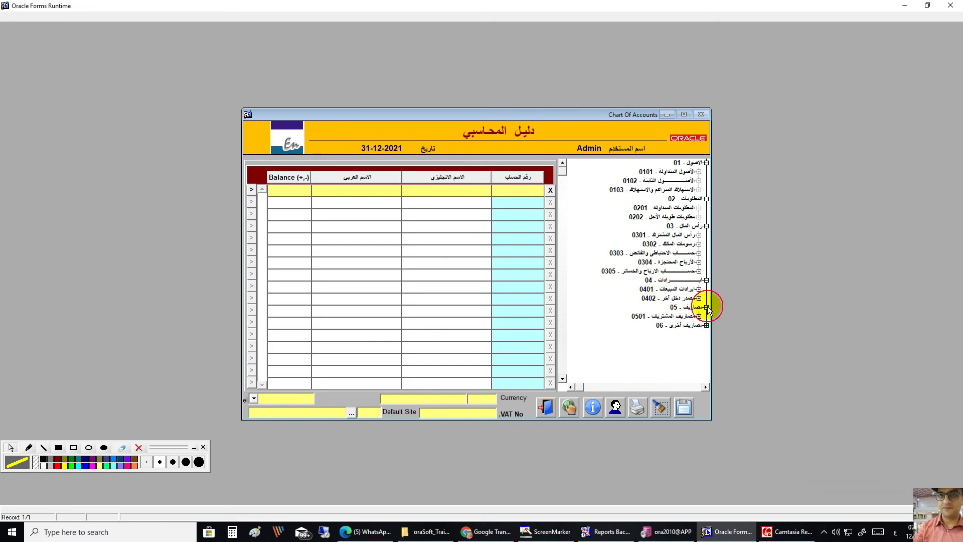
{"action": "left_click", "coordinate": [698, 316]}
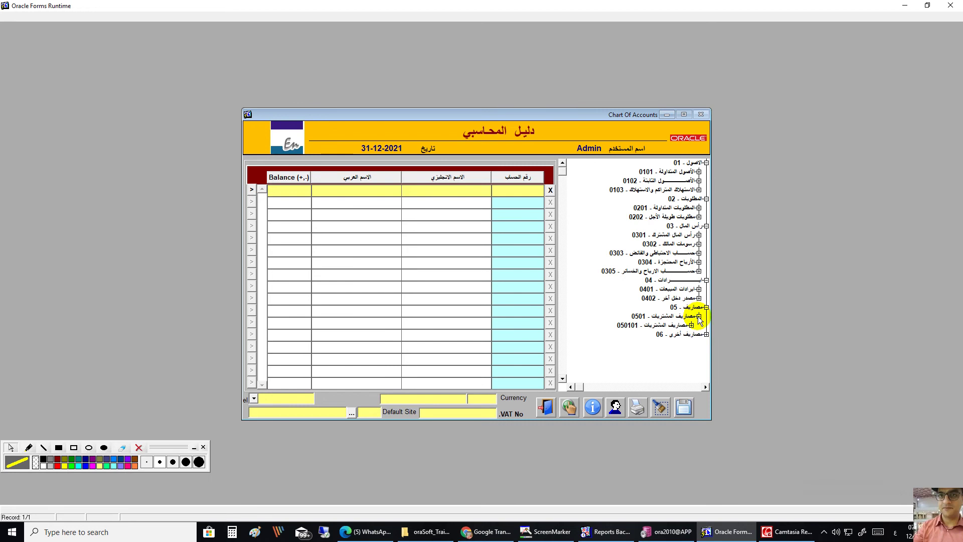
- Return the form to English and list the accounts of Assets, Liabilities, Capital, Revenues and Expenses in turn
{"action": "left_click", "coordinate": [293, 145]}
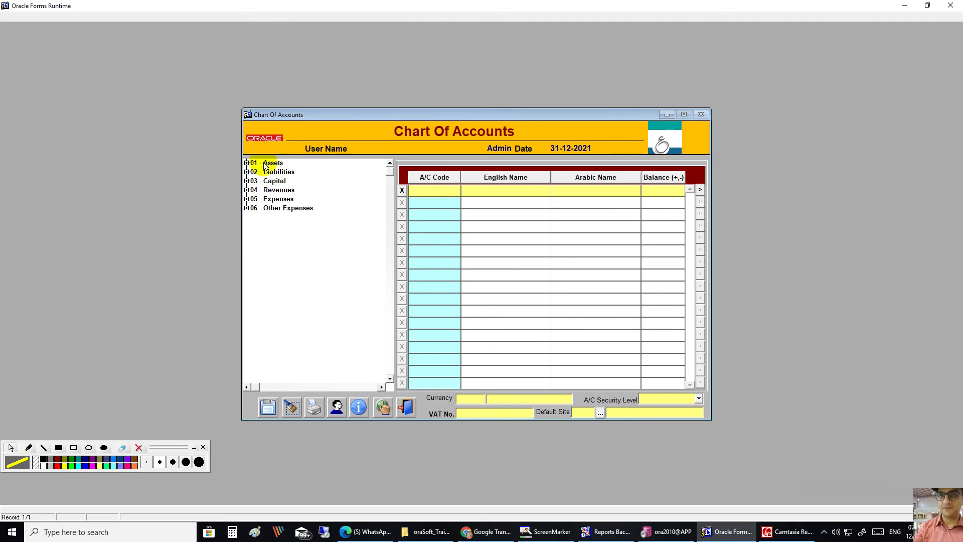
{"action": "left_click", "coordinate": [267, 163]}
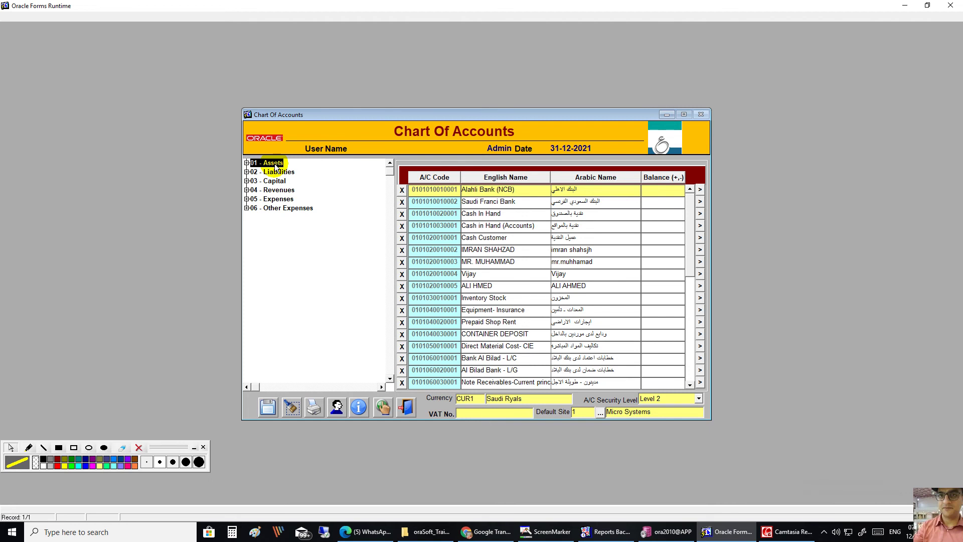
{"action": "left_click", "coordinate": [277, 172]}
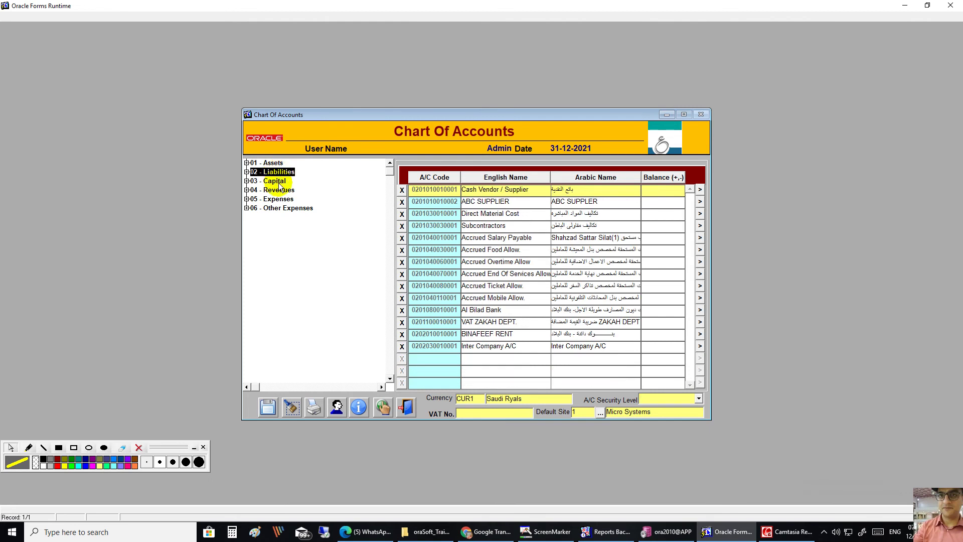
{"action": "left_click", "coordinate": [277, 182]}
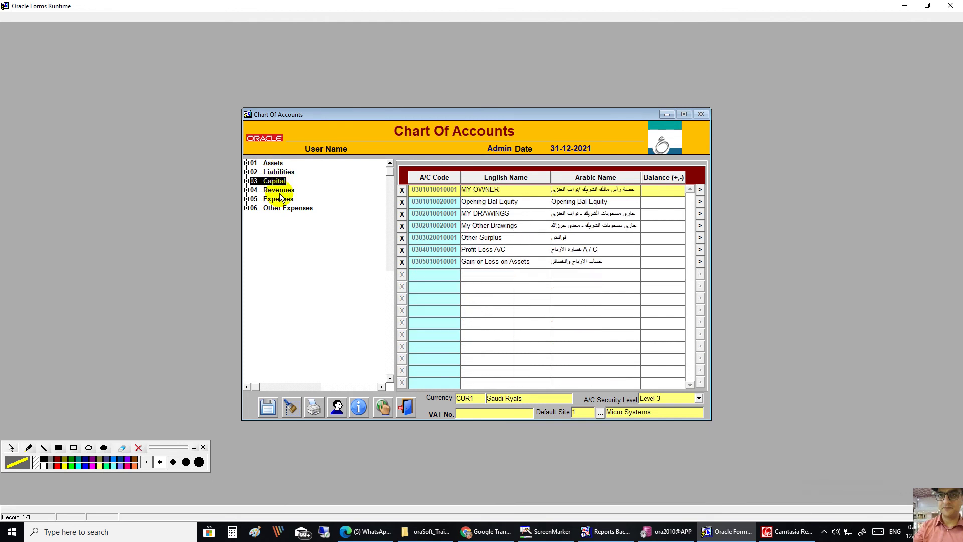
{"action": "left_click", "coordinate": [279, 190]}
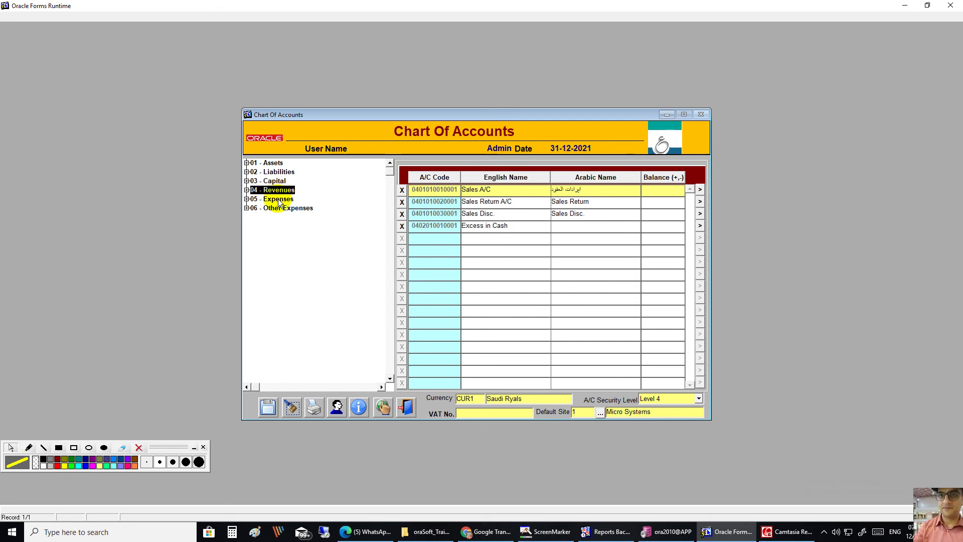
{"action": "left_click", "coordinate": [279, 200]}
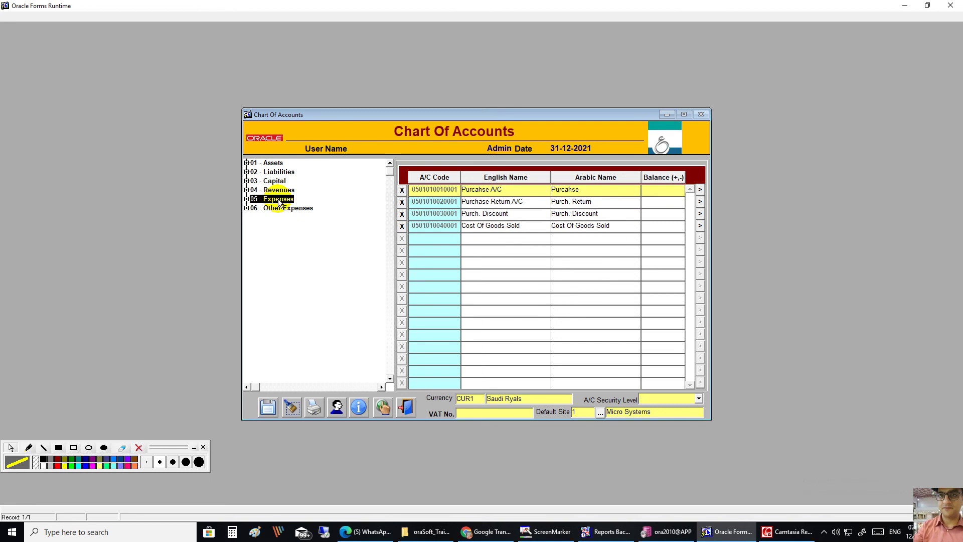
- List the Assets accounts and expand Current Assets and its 010101 Cash In Hand head down to the fourth level
{"action": "left_click", "coordinate": [268, 163]}
{"action": "left_click", "coordinate": [247, 163]}
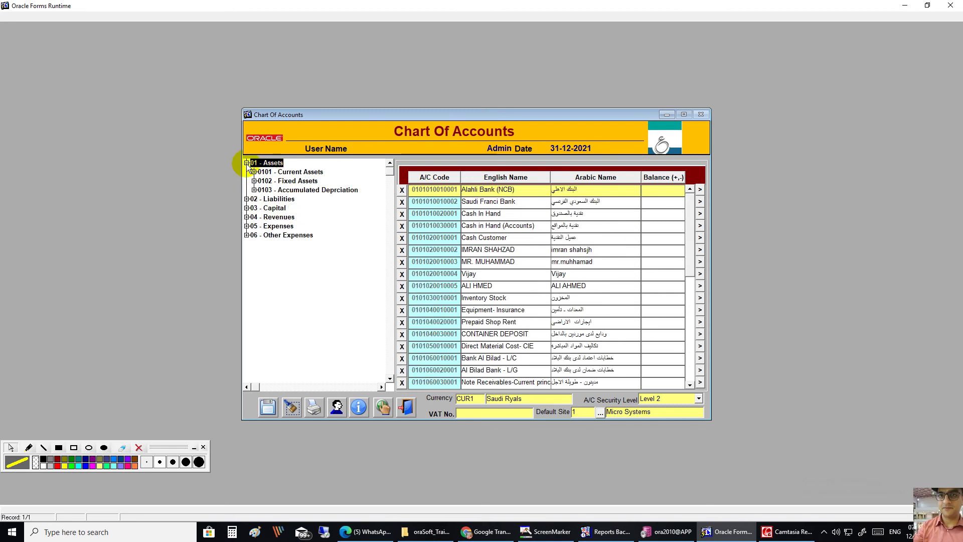
{"action": "left_click", "coordinate": [254, 171]}
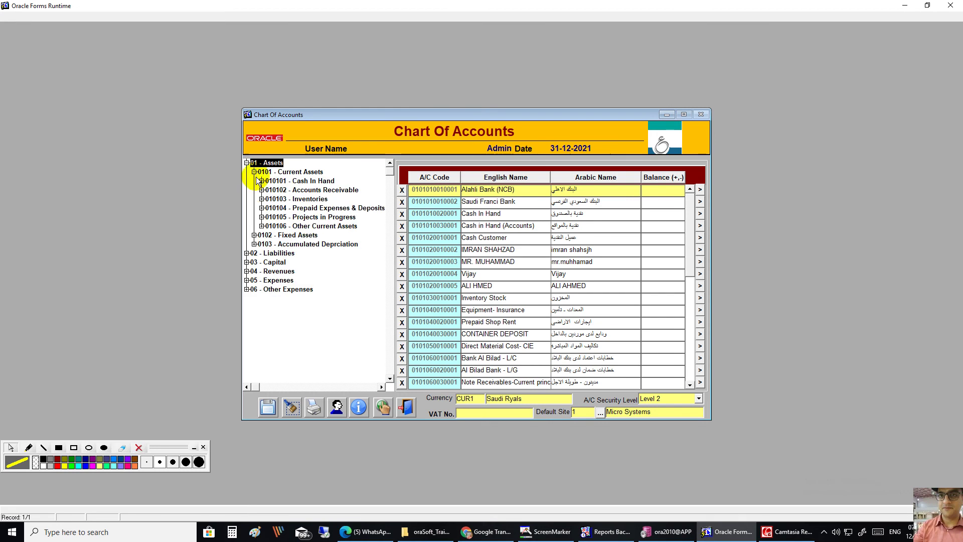
{"action": "left_click", "coordinate": [261, 180]}
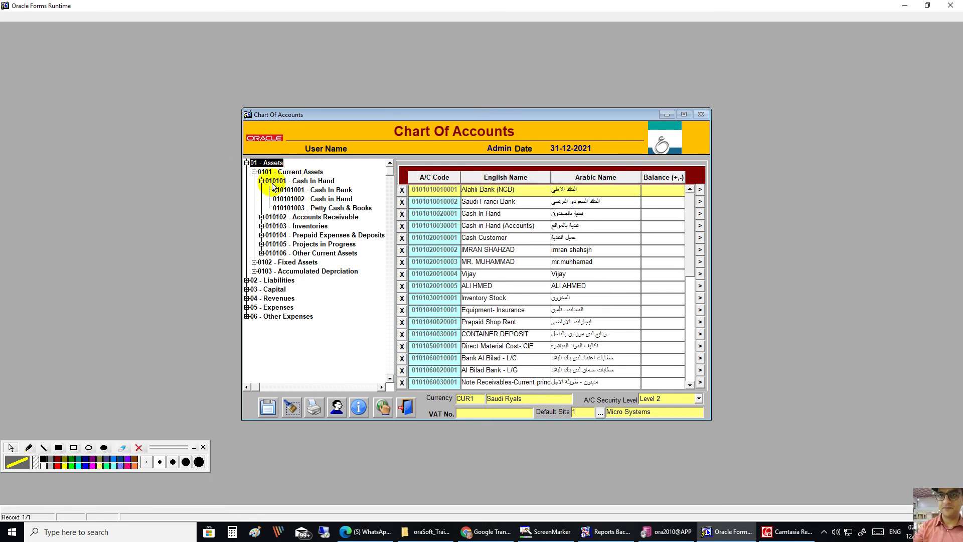
- Try replacing the Arabic name of the Alahli Bank (NCB) account with عبعبسيب, and discard the change
{"action": "left_click", "coordinate": [587, 189]}
{"action": "type", "text": "عبعبسيب"}
{"action": "key", "text": "Down"}
{"action": "key", "text": "Up"}
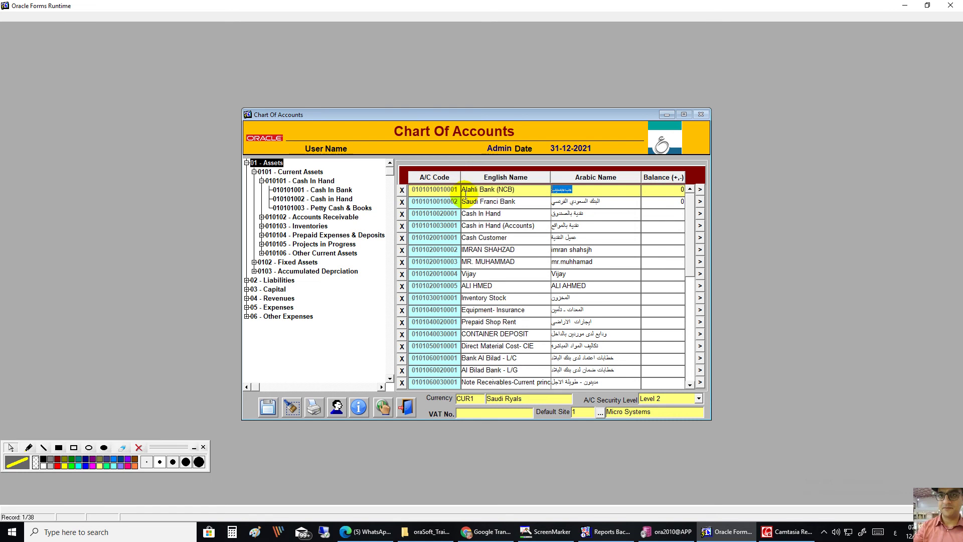
{"action": "left_click", "coordinate": [293, 173]}
{"action": "left_click", "coordinate": [485, 295]}
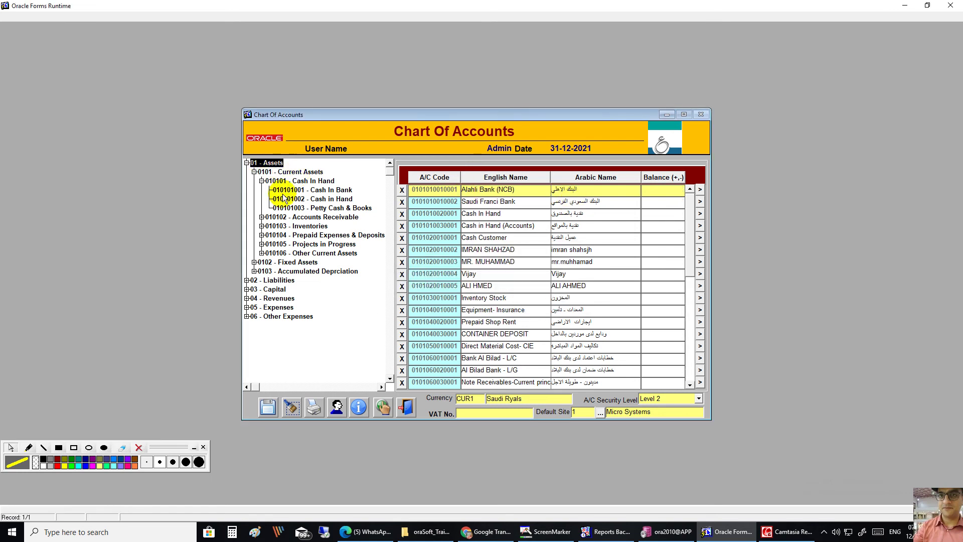
- Compare the accounts listed under head 010101 Cash In Hand with those under 010101001 Cash In Bank
{"action": "left_click", "coordinate": [321, 173]}
{"action": "left_click", "coordinate": [321, 181]}
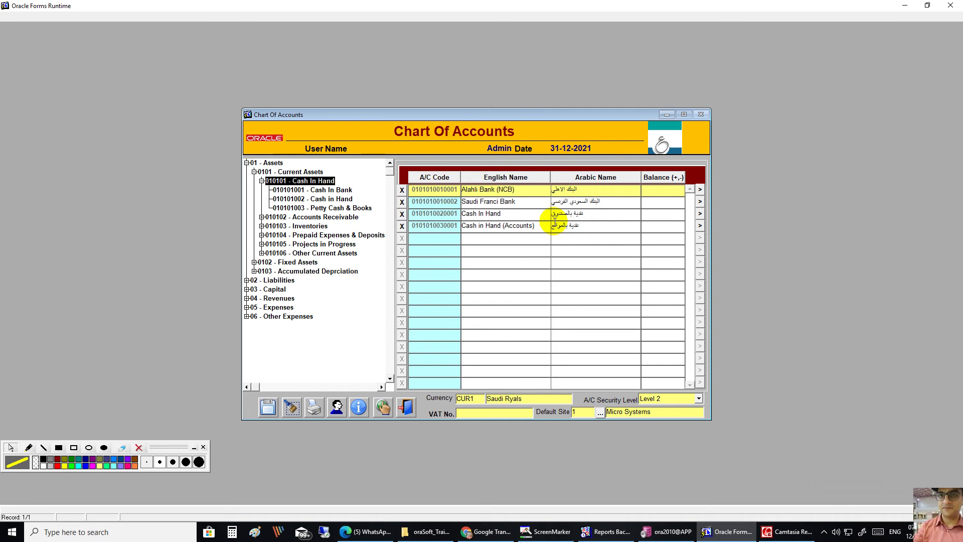
{"action": "left_click", "coordinate": [335, 190]}
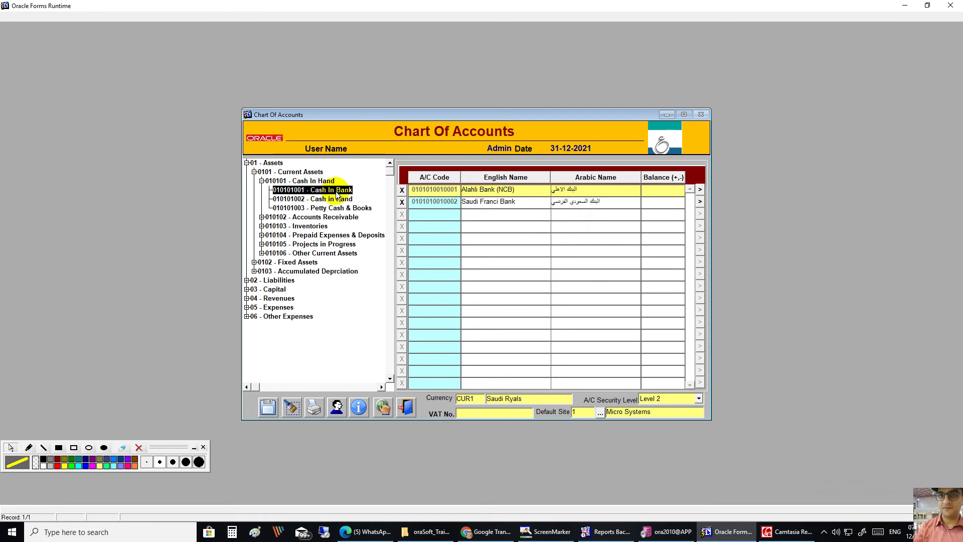
{"action": "left_click", "coordinate": [305, 182]}
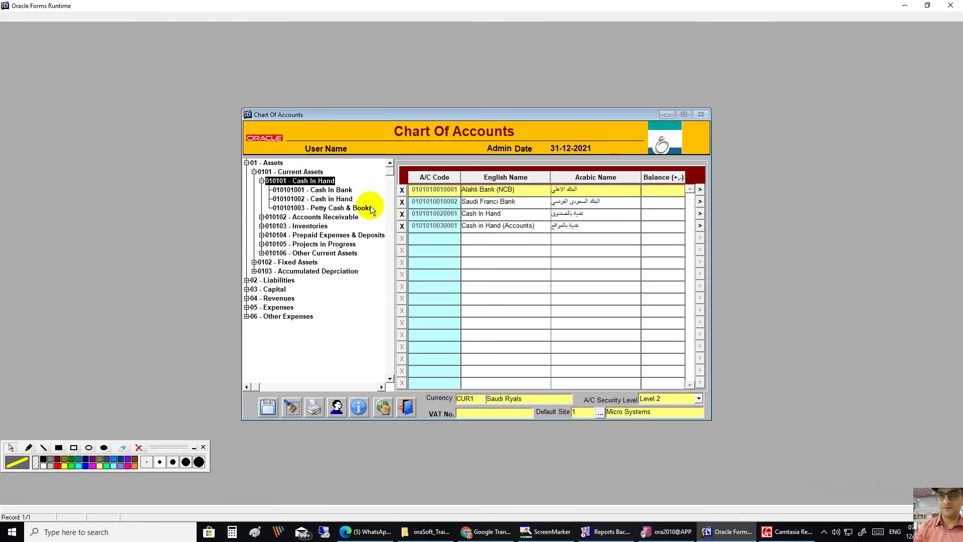
{"action": "left_click", "coordinate": [495, 238]}
{"action": "key", "text": "Escape"}
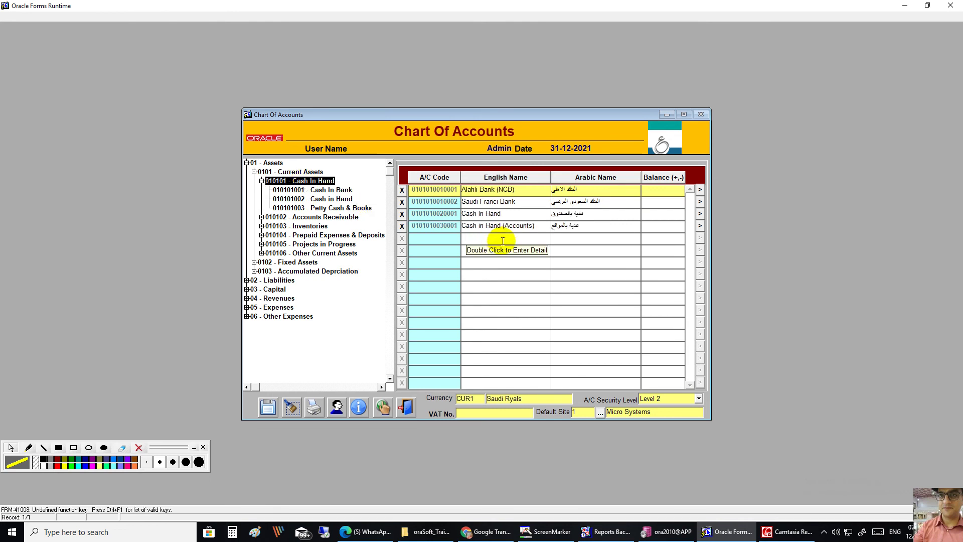
{"action": "left_click", "coordinate": [338, 191]}
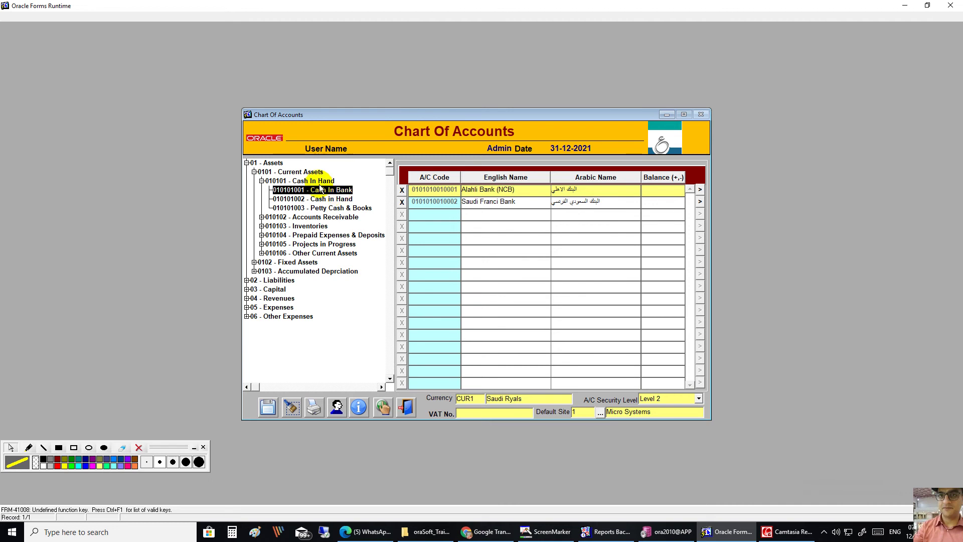
{"action": "left_click", "coordinate": [320, 181]}
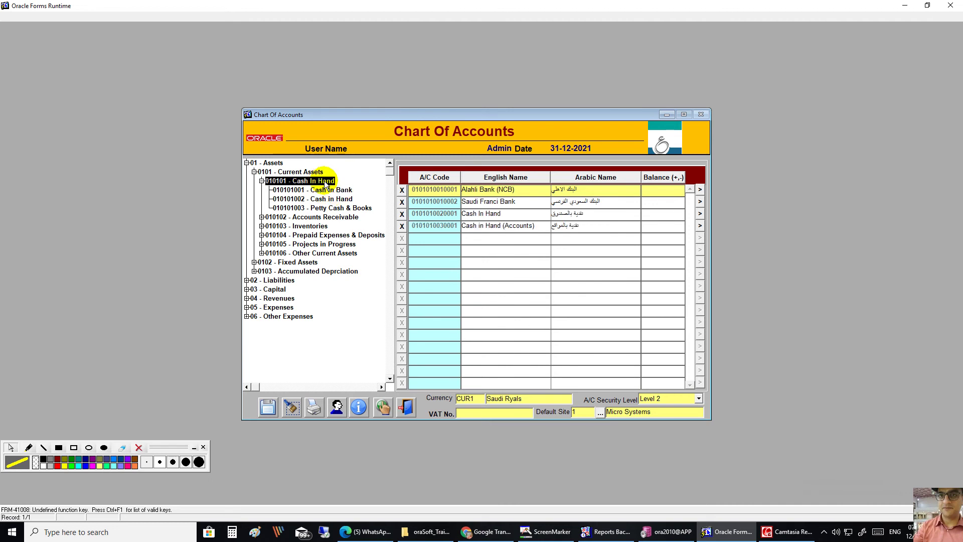
- Open a New Level IV entry under 010101 Cash In Hand and move its form below that branch of the tree
{"action": "right_click", "coordinate": [325, 186]}
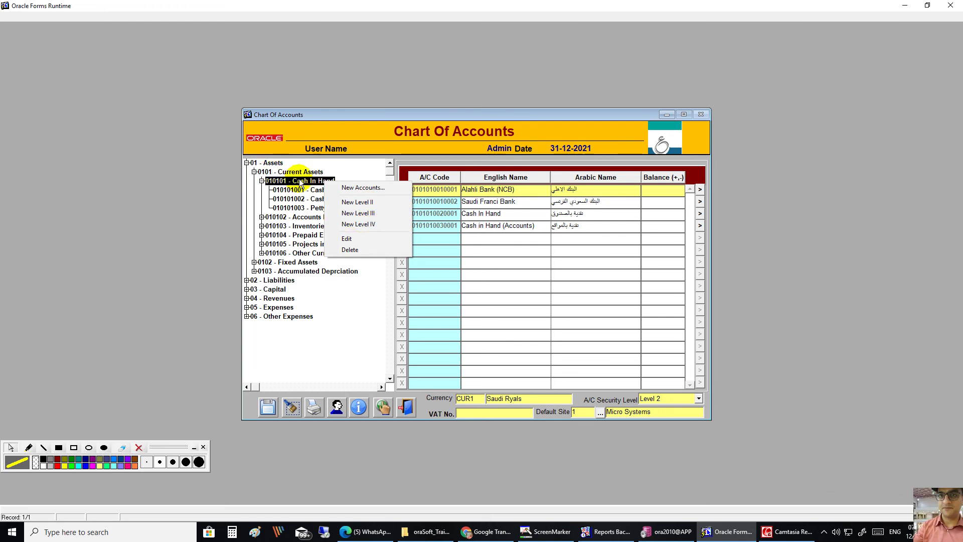
{"action": "left_click", "coordinate": [371, 227]}
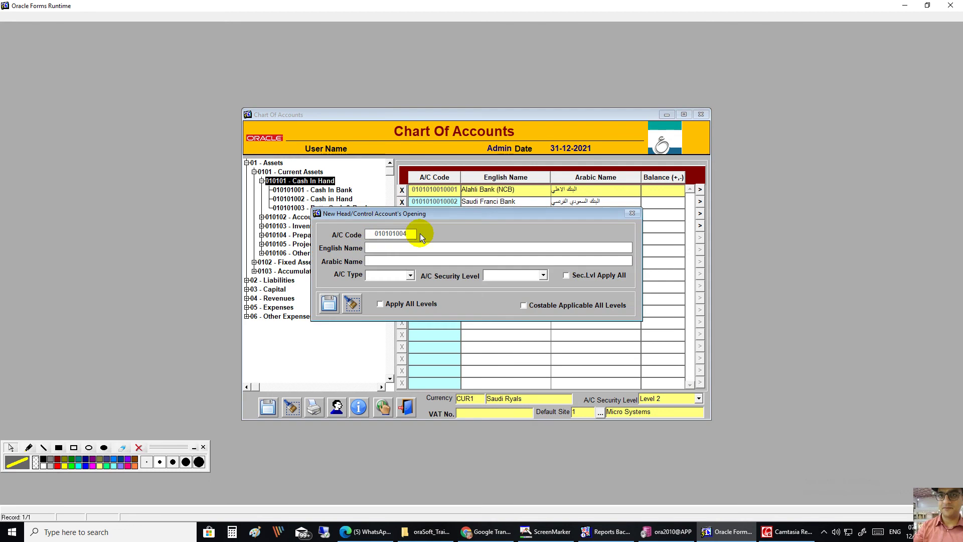
{"action": "left_click_drag", "start_coordinate": [425, 211], "coordinate": [395, 246]}
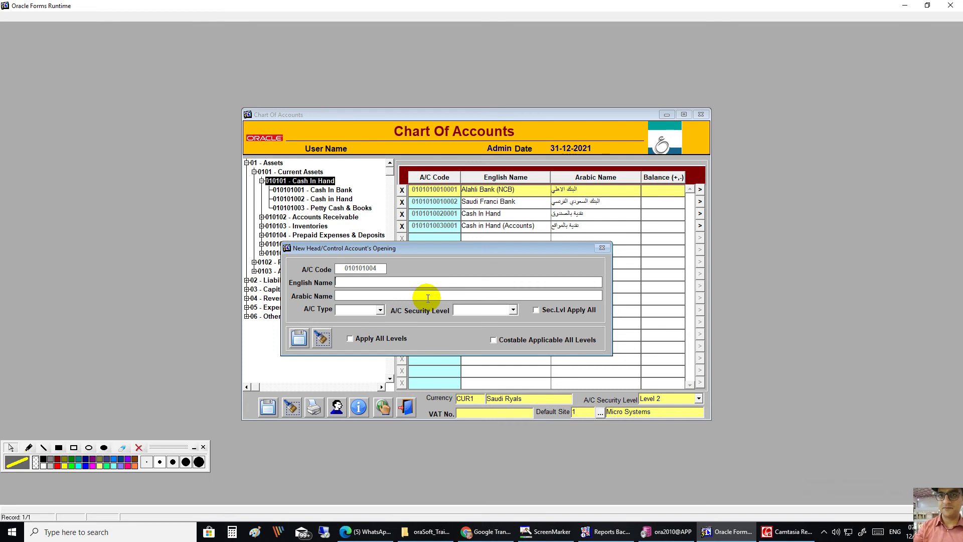
- Examine the A/C Type and A/C Security Level options of the new head, and close the form without saving
{"action": "left_click", "coordinate": [359, 311]}
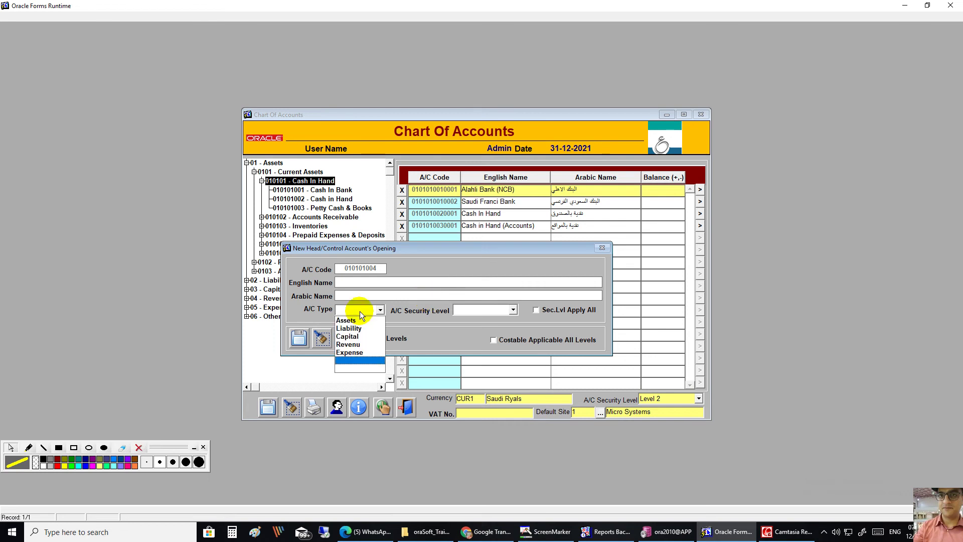
{"action": "left_click", "coordinate": [359, 311]}
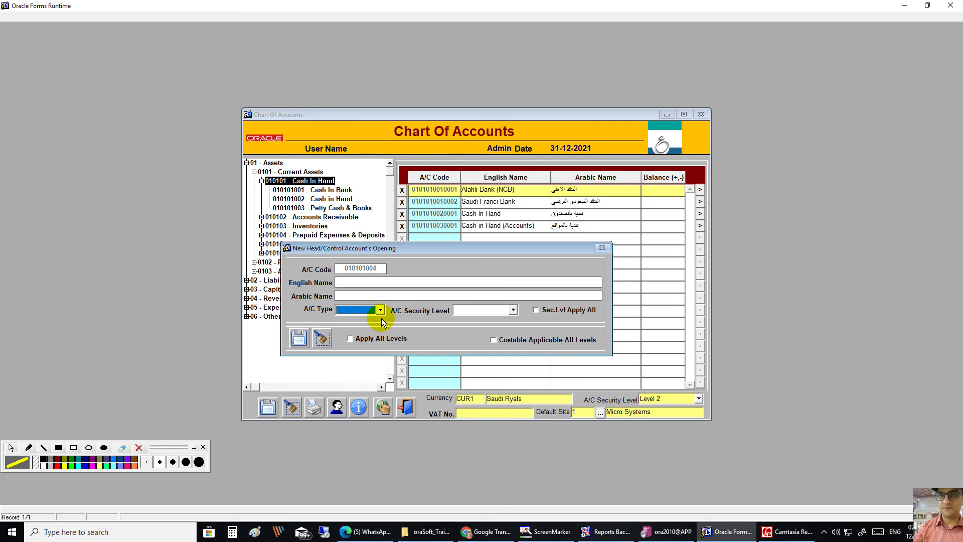
{"action": "left_click", "coordinate": [362, 309]}
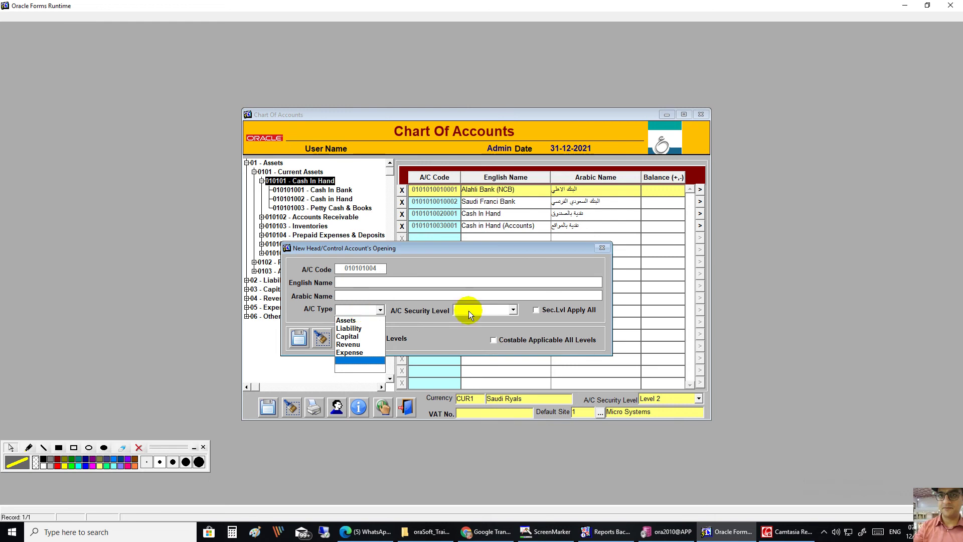
{"action": "left_click", "coordinate": [483, 311]}
{"action": "left_click", "coordinate": [482, 311]}
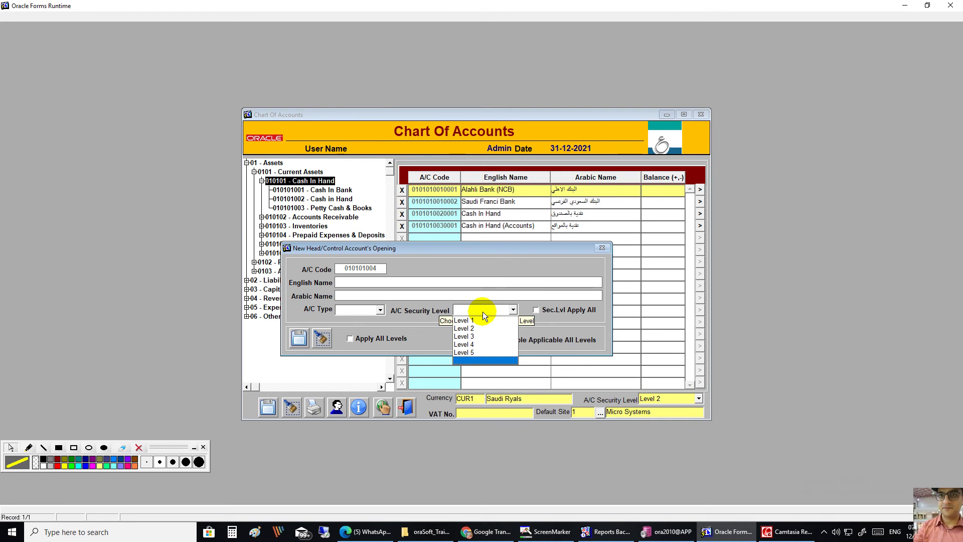
{"action": "left_click", "coordinate": [576, 326]}
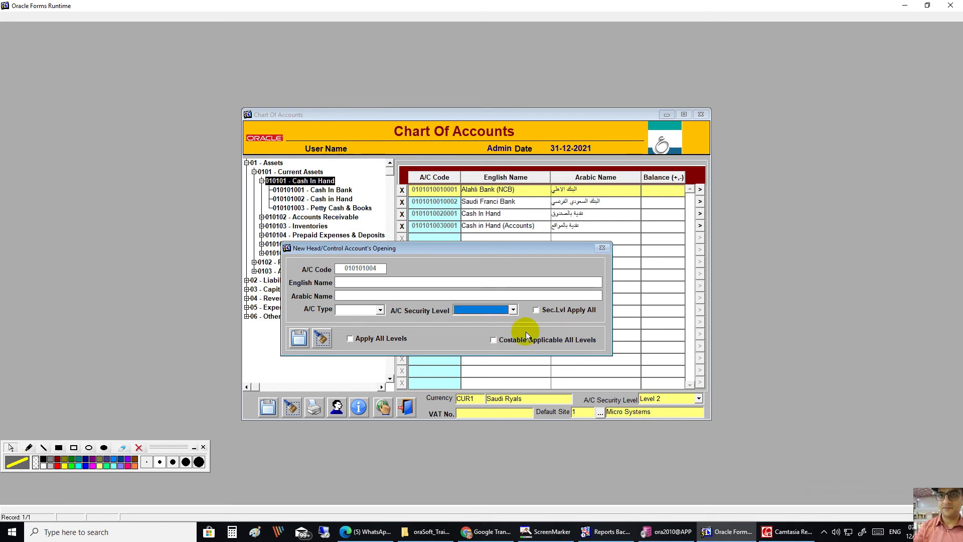
{"action": "left_click", "coordinate": [603, 248]}
{"action": "left_click", "coordinate": [321, 338]}
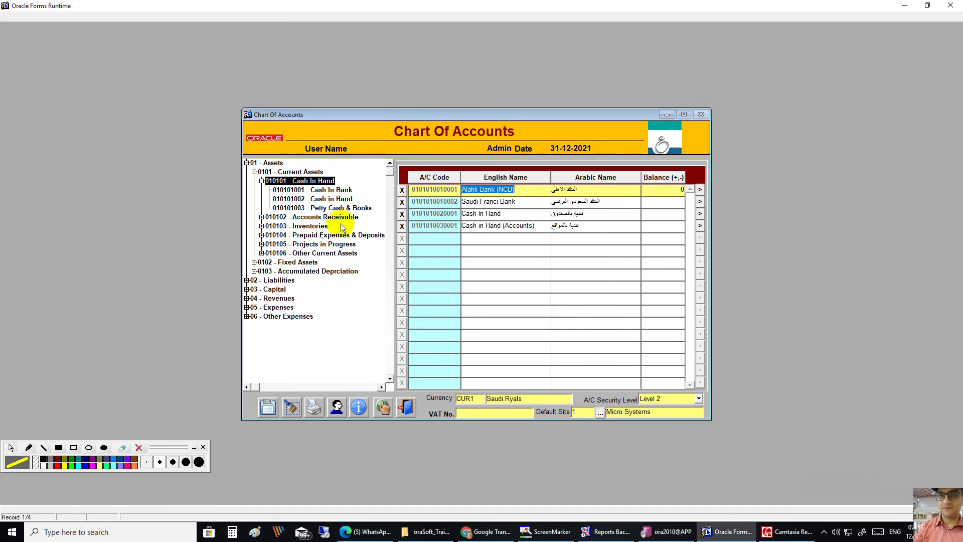
- Change the English name of the Alahli Bank (NCB) account under 010101001 Cash In Bank to NCB
{"action": "left_click", "coordinate": [329, 190]}
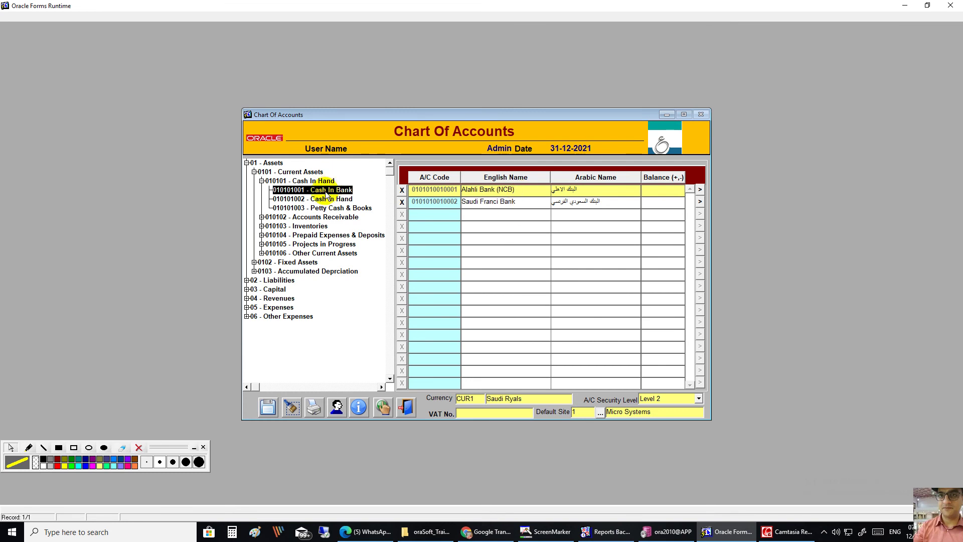
{"action": "left_click", "coordinate": [521, 191]}
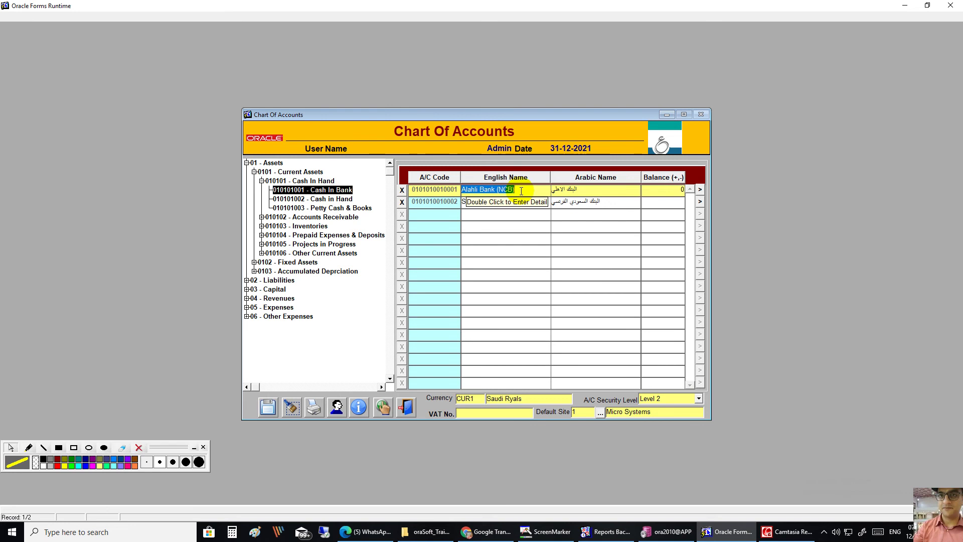
{"action": "type", "text": "NCB"}
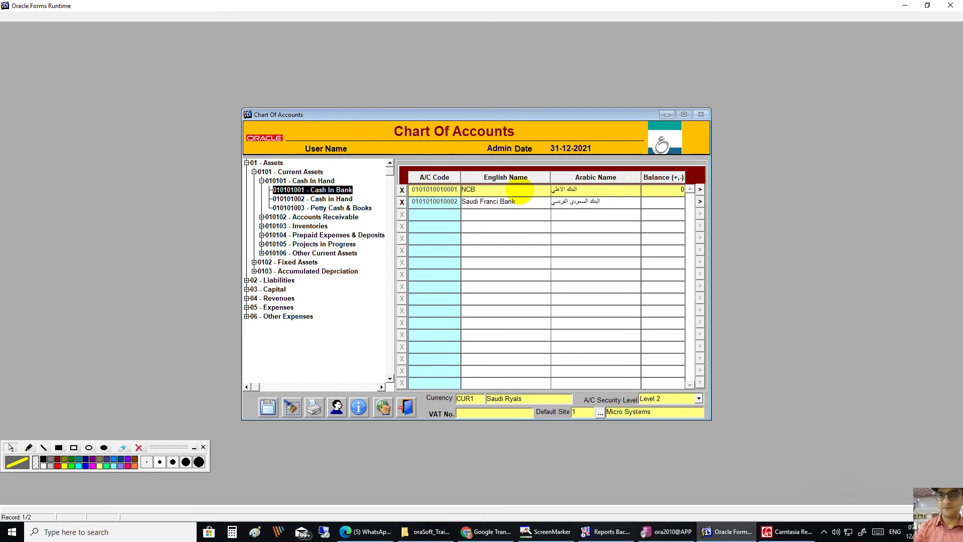
{"action": "key", "text": "Tab"}
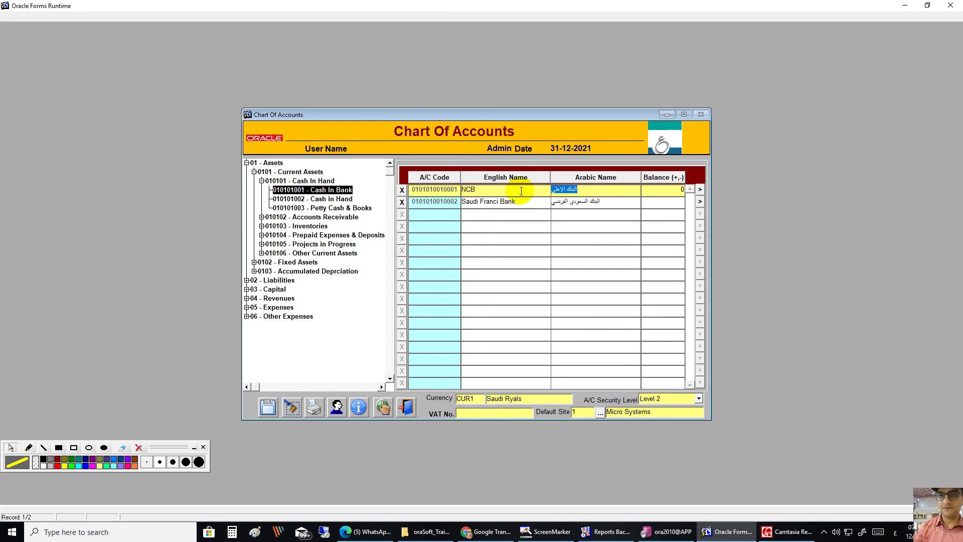
{"action": "left_click", "coordinate": [535, 201]}
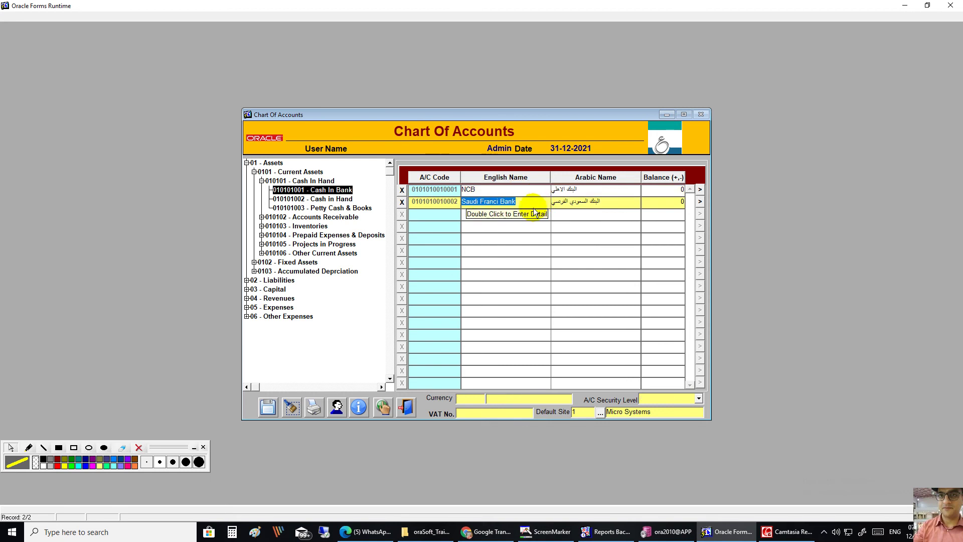
- Add a new account under Cash In Bank with the English name Al-Rahji and the Arabic name alrarji
{"action": "left_click", "coordinate": [485, 215]}
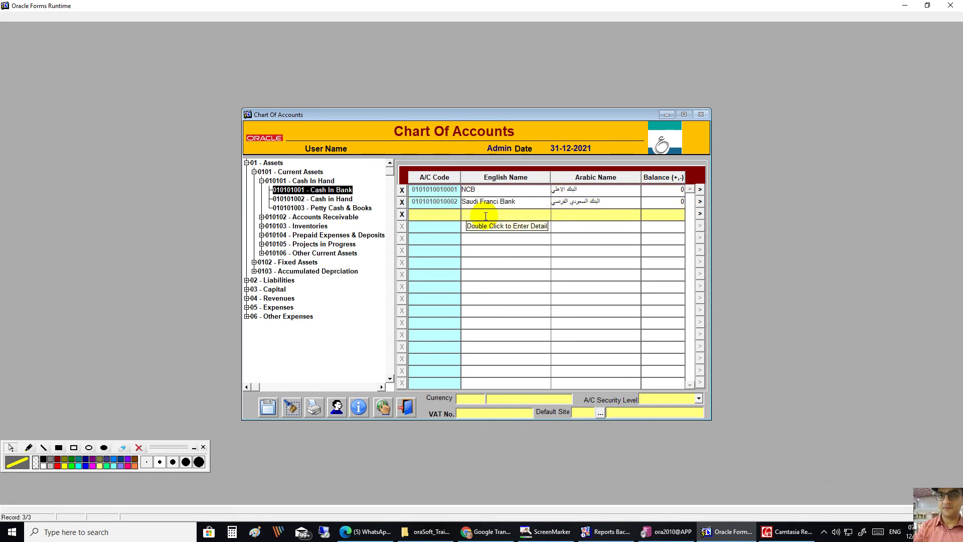
{"action": "type", "text": "NCB"}
{"action": "key", "text": "BackSpace"}
{"action": "key", "text": "BackSpace"}
{"action": "key", "text": "BackSpace"}
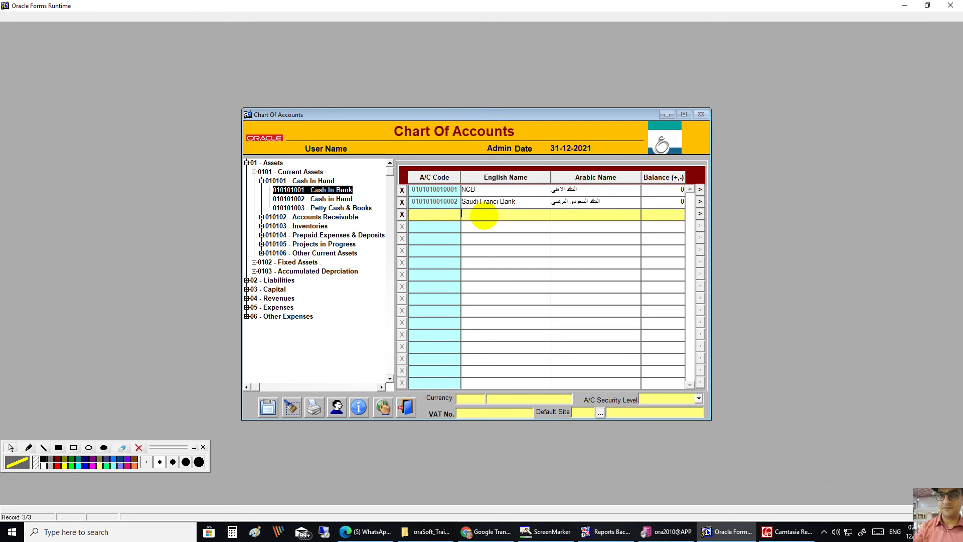
{"action": "type", "text": "Al-Rahji"}
{"action": "key", "text": "Tab"}
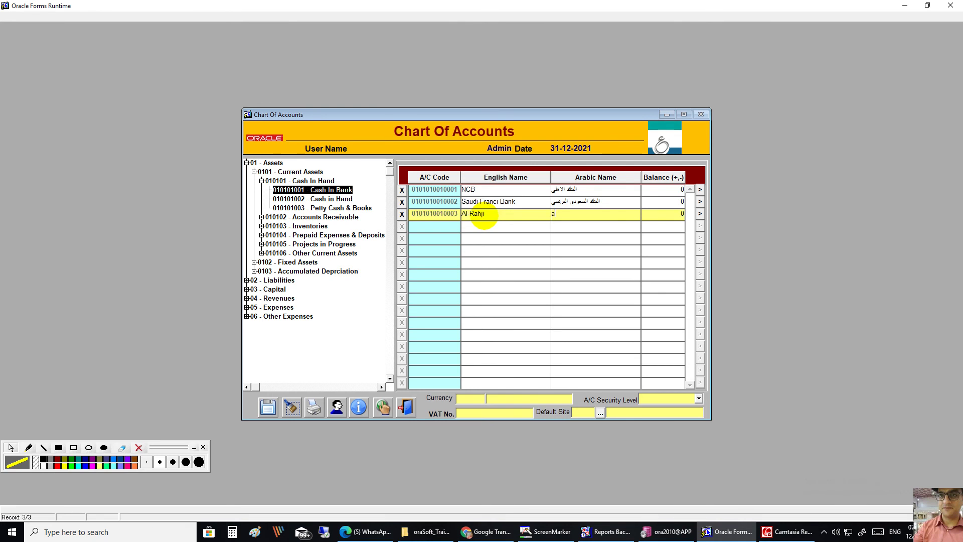
{"action": "type", "text": "alrarji"}
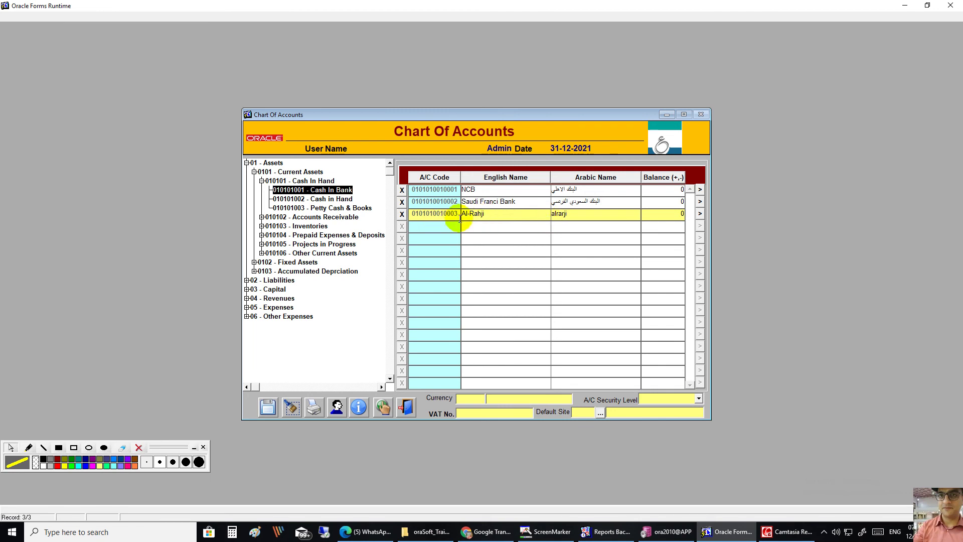
- Add another account named Samba in both the English and Arabic names, and save the records
{"action": "left_click", "coordinate": [486, 225]}
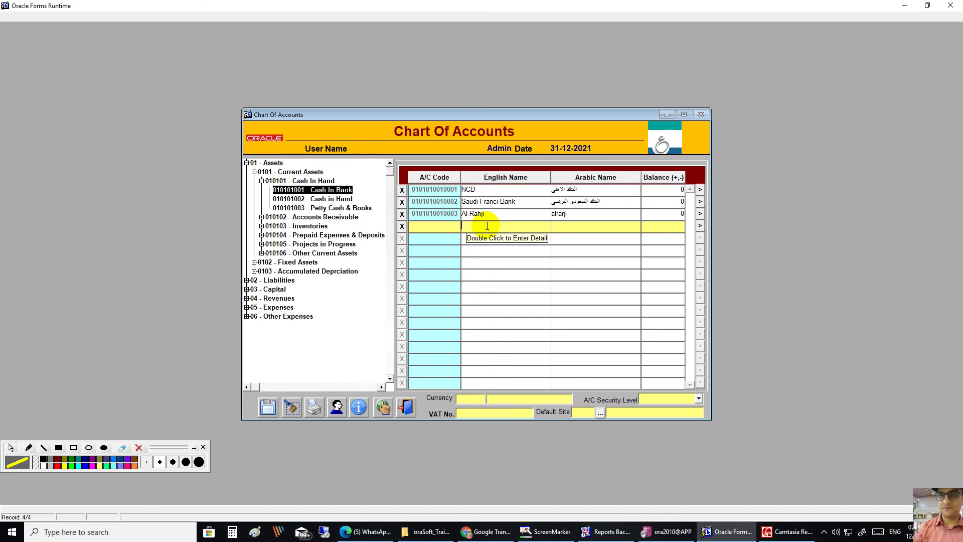
{"action": "type", "text": "Samba"}
{"action": "key", "text": "Tab"}
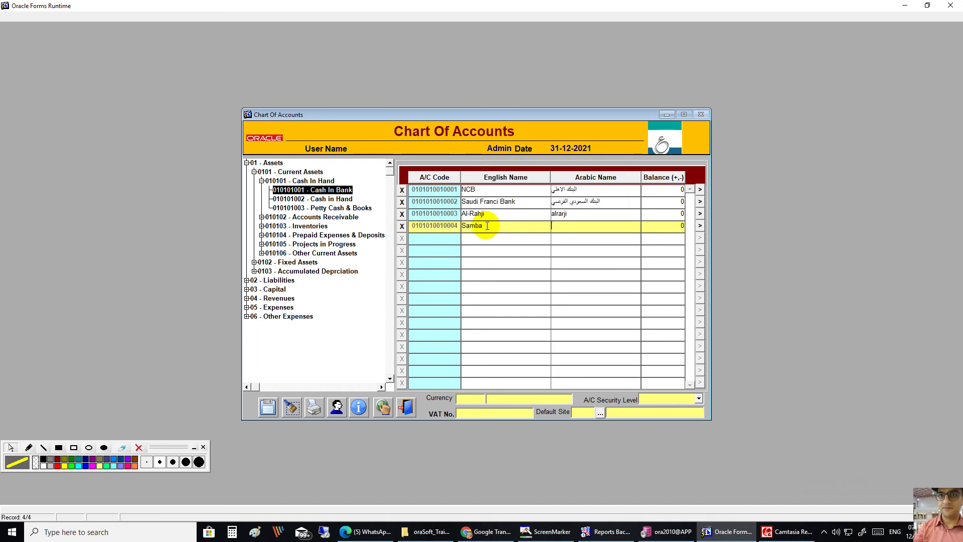
{"action": "type", "text": "Samba"}
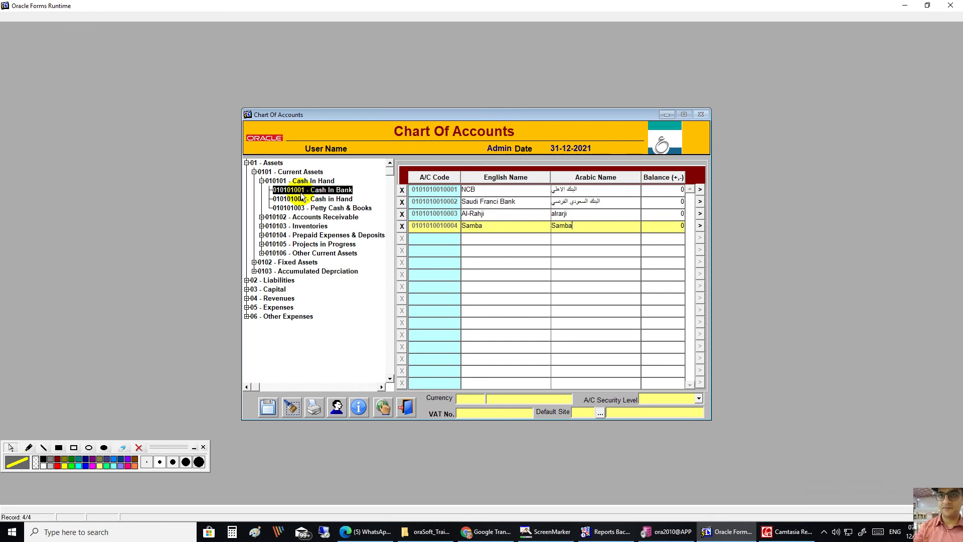
{"action": "left_click", "coordinate": [267, 405]}
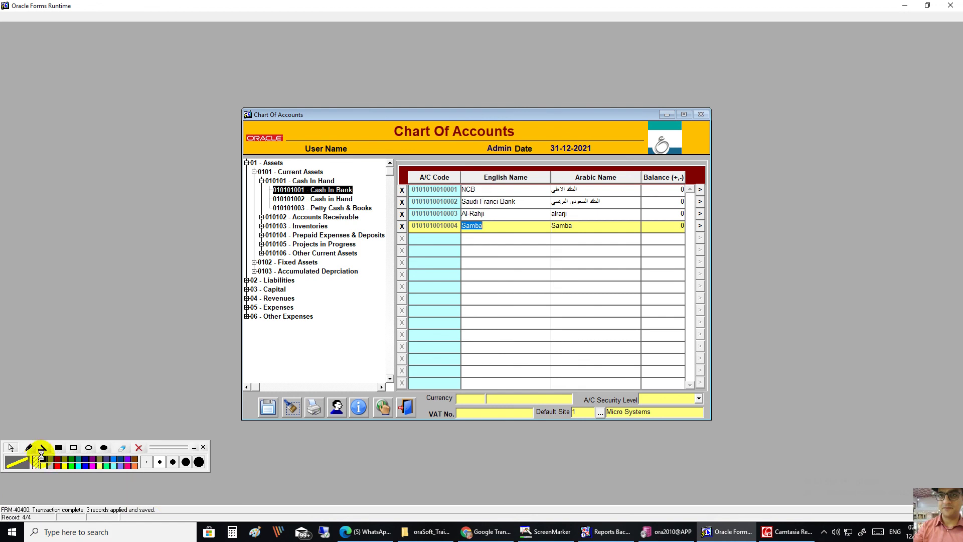
- Frame the status bar message with a yellow ScreenMarker rectangle, and erase the marking
{"action": "left_click", "coordinate": [28, 447]}
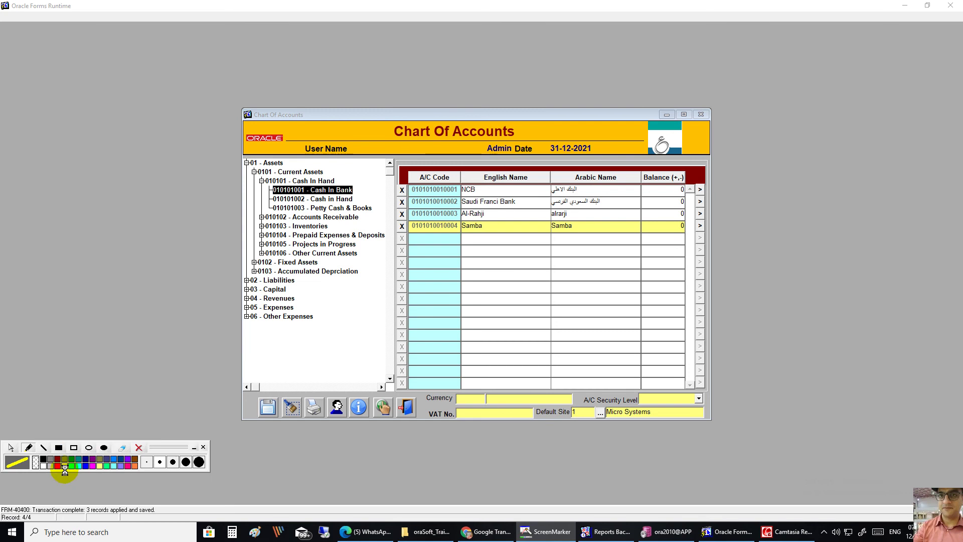
{"action": "left_click", "coordinate": [74, 447]}
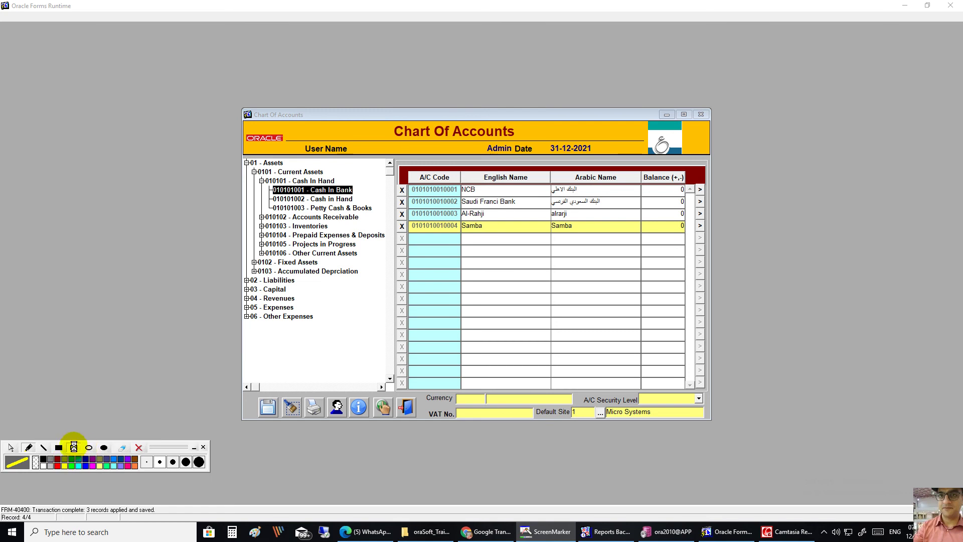
{"action": "mouse_move", "coordinate": [1, 490]}
{"action": "left_mouse_down"}
{"action": "mouse_move", "coordinate": [137, 507]}
{"action": "mouse_move", "coordinate": [163, 521]}
{"action": "left_mouse_up"}
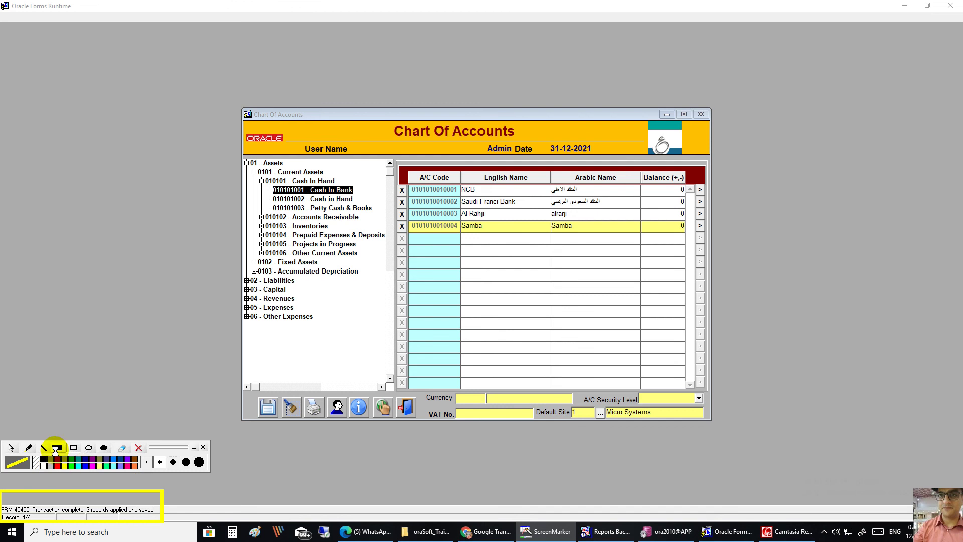
{"action": "left_click", "coordinate": [140, 445]}
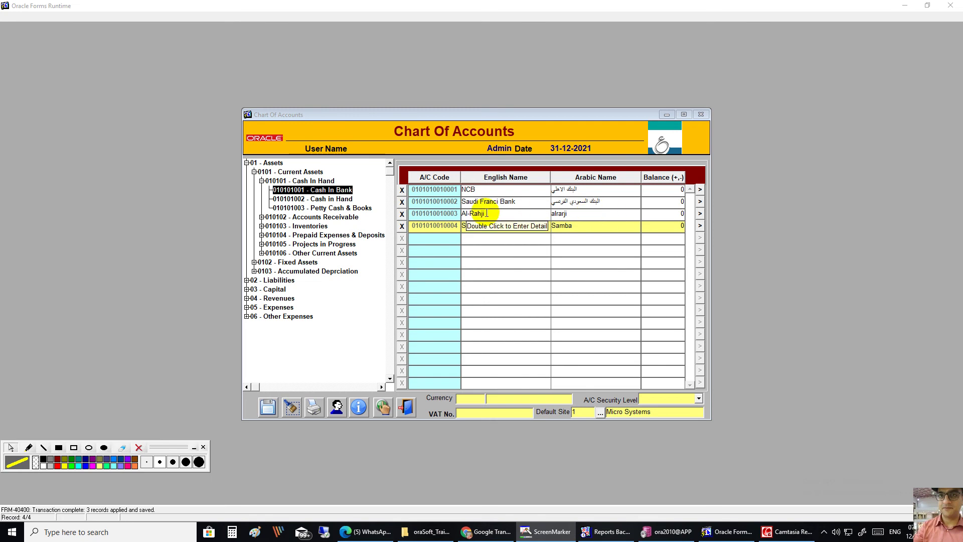
- View the NCB account's bank account, IBAN, address and remarks fields in its detail window, and close it
{"action": "left_click", "coordinate": [502, 190]}
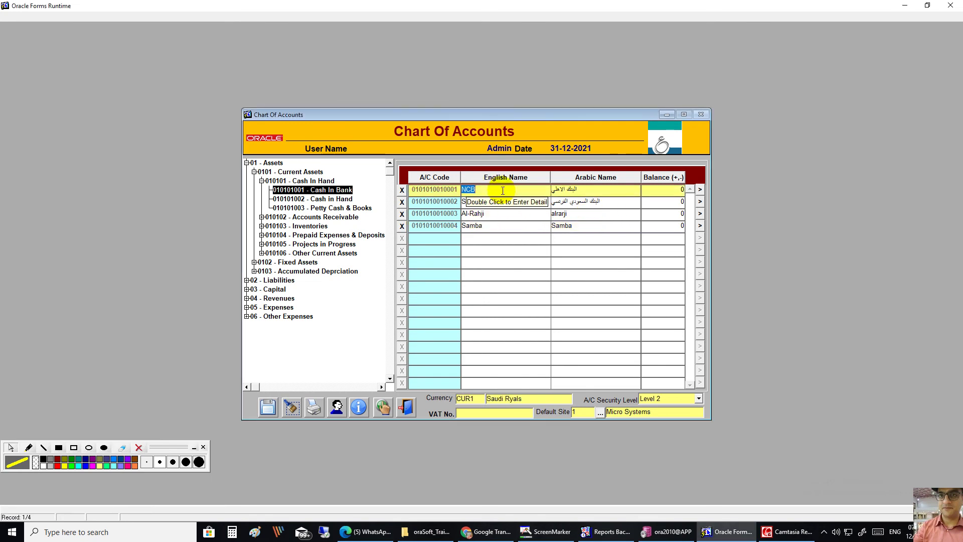
{"action": "double_click", "coordinate": [502, 191]}
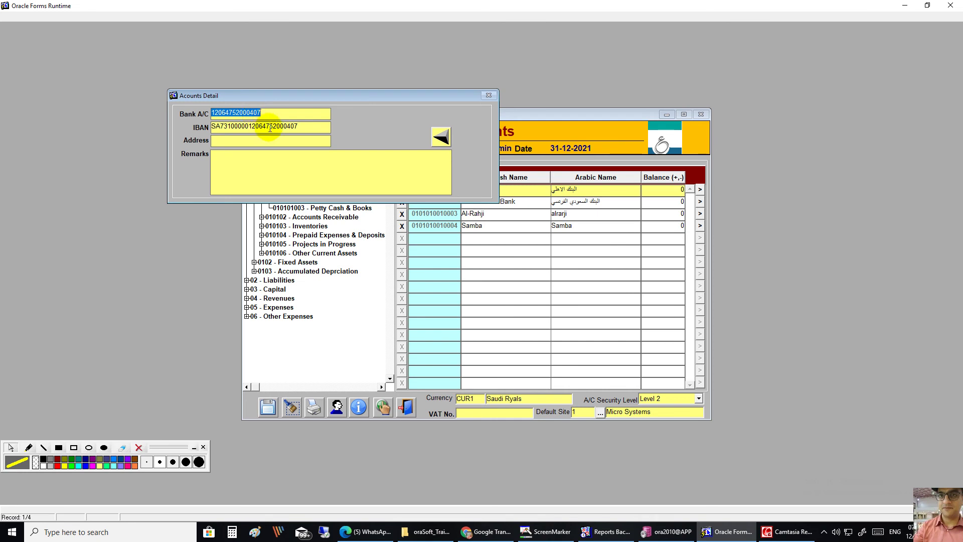
{"action": "left_click", "coordinate": [441, 137]}
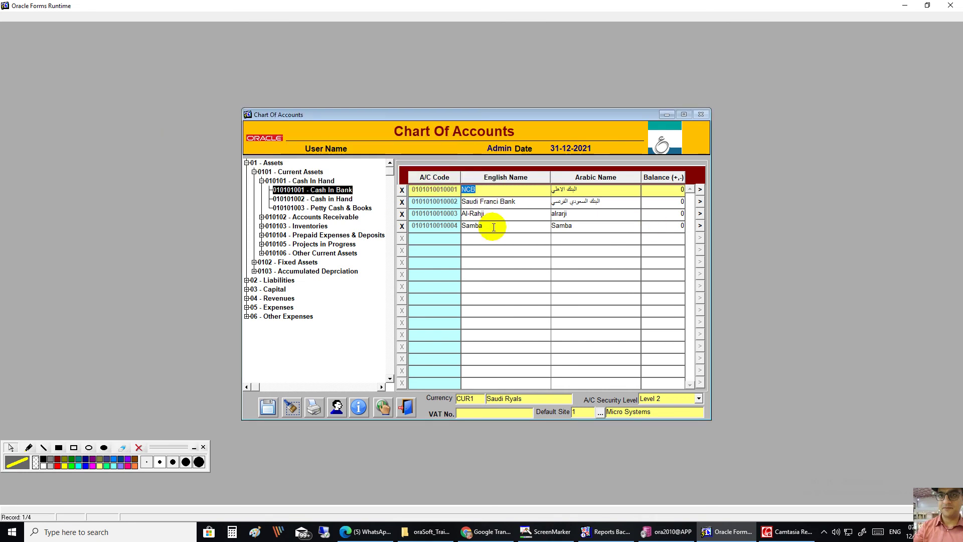
- Expand 010102 Accounts Receivable, view the contact form of the last customer account under its subhead, and return to the list
{"action": "left_click", "coordinate": [312, 218]}
{"action": "left_click", "coordinate": [261, 218]}
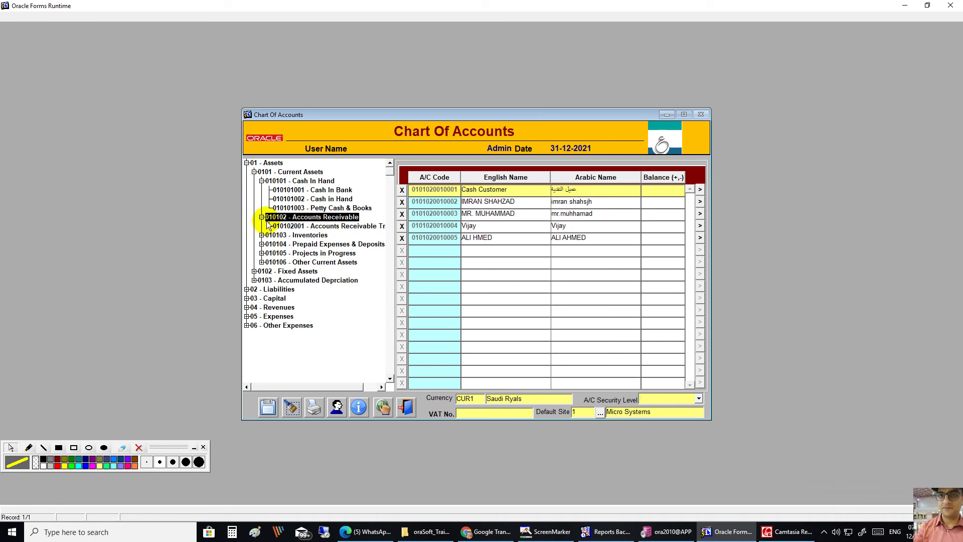
{"action": "left_click", "coordinate": [323, 227]}
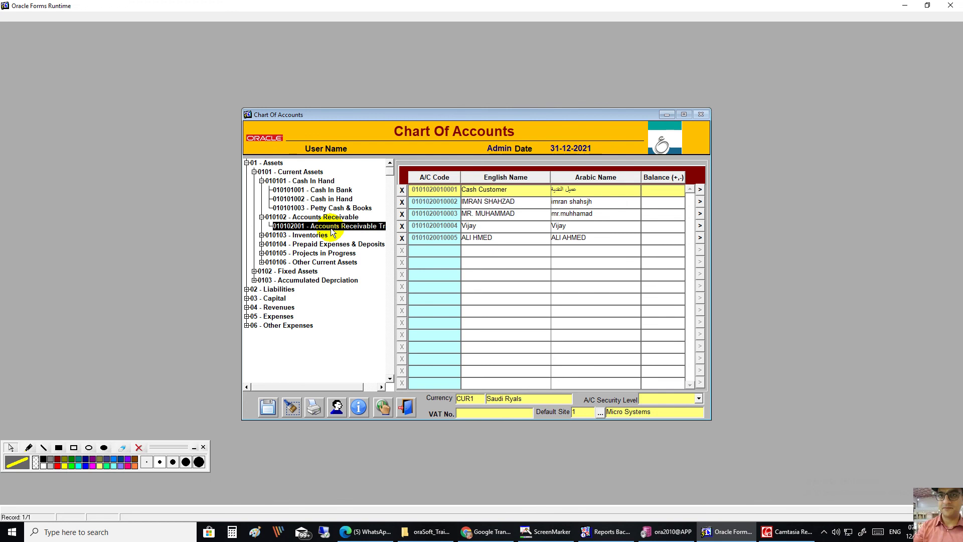
{"action": "left_click", "coordinate": [700, 237]}
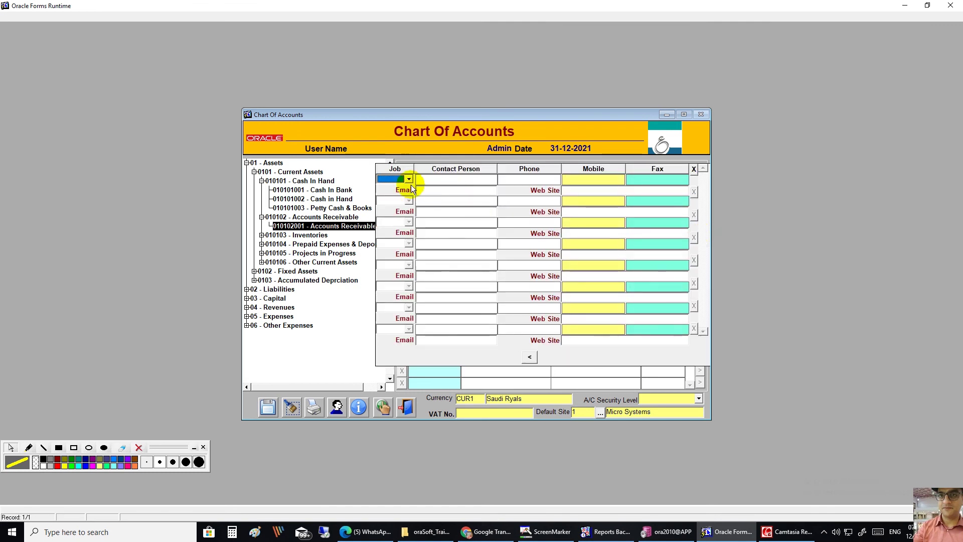
{"action": "left_click", "coordinate": [529, 358]}
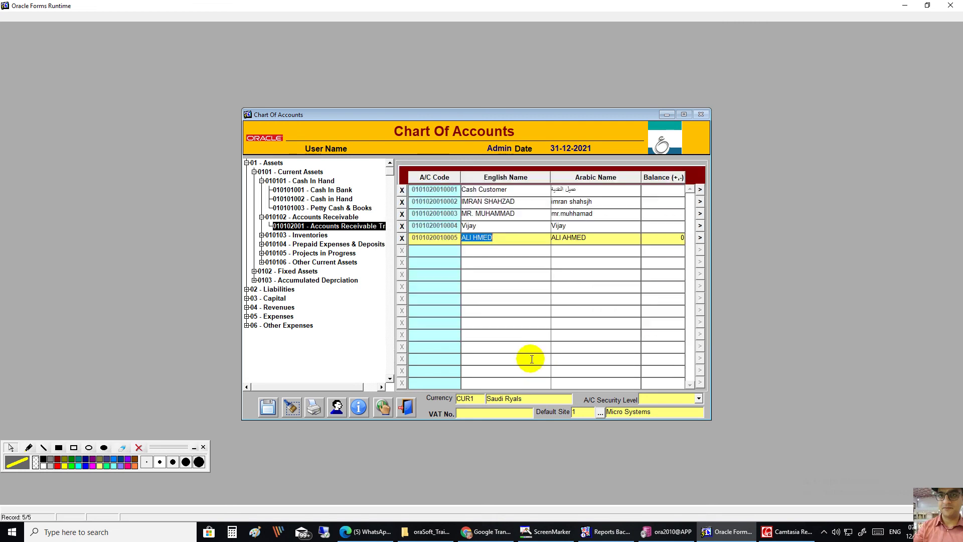
- Compare the accounts listed under 010101001 Cash In Bank, 010101002 Cash in Hand and 010101003 Petty Cash & Books
{"action": "left_click", "coordinate": [325, 190]}
{"action": "left_click", "coordinate": [335, 200]}
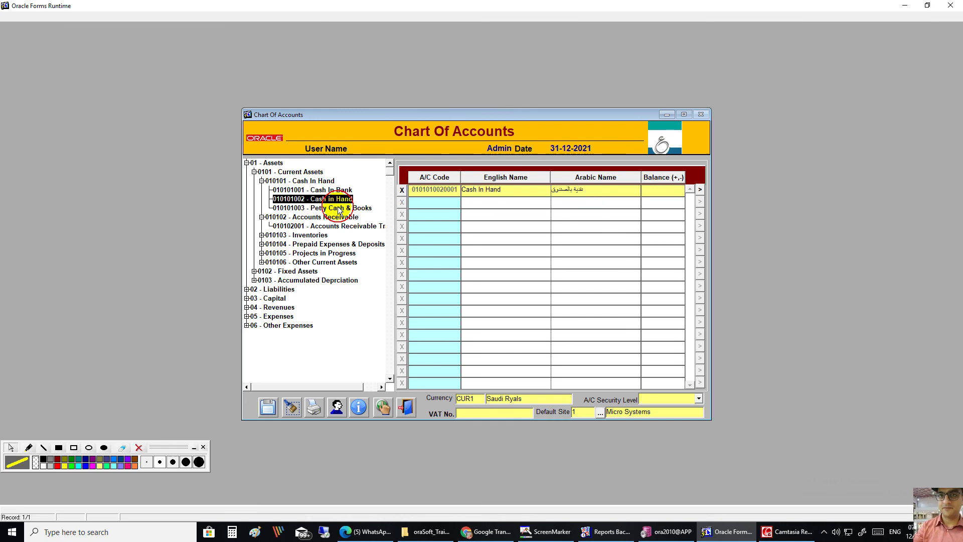
{"action": "left_click", "coordinate": [339, 210]}
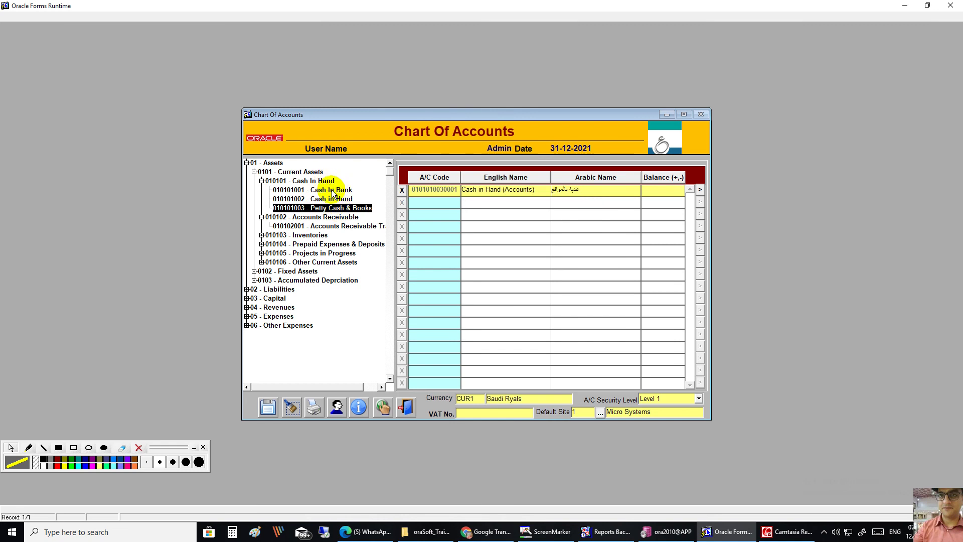
{"action": "left_click", "coordinate": [326, 190]}
{"action": "left_click", "coordinate": [335, 199]}
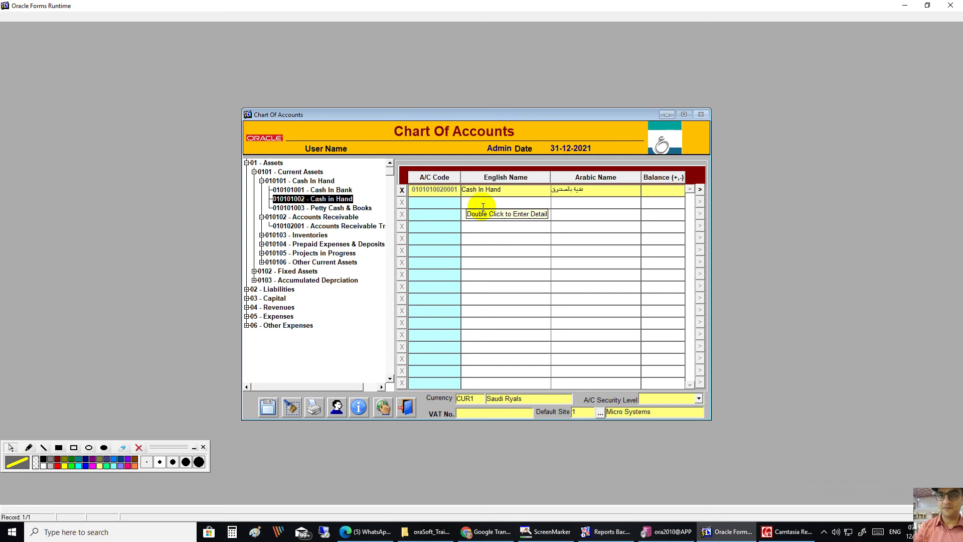
- Review the customer accounts under 010102 Accounts Receivable and its subhead 010102001, selecting the last customer
{"action": "left_click", "coordinate": [332, 218]}
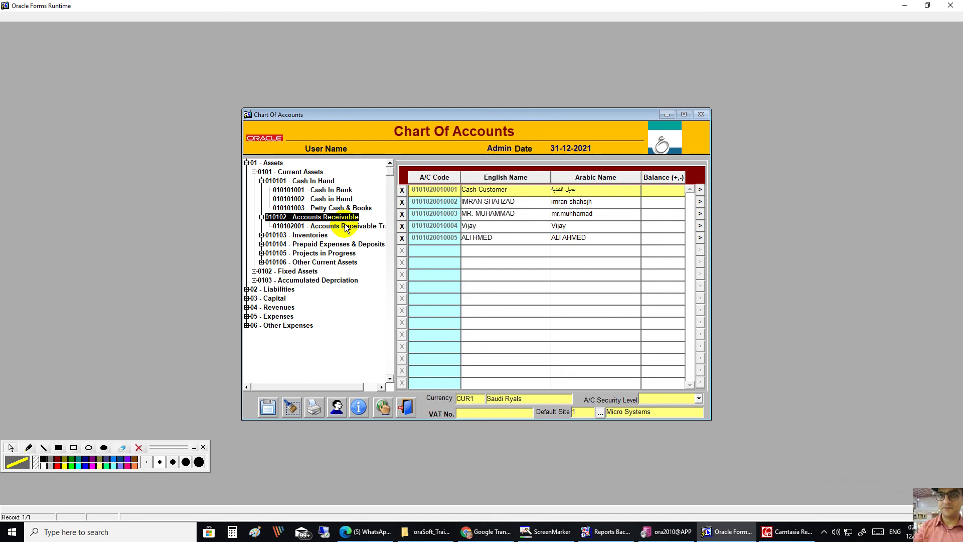
{"action": "left_click", "coordinate": [347, 226]}
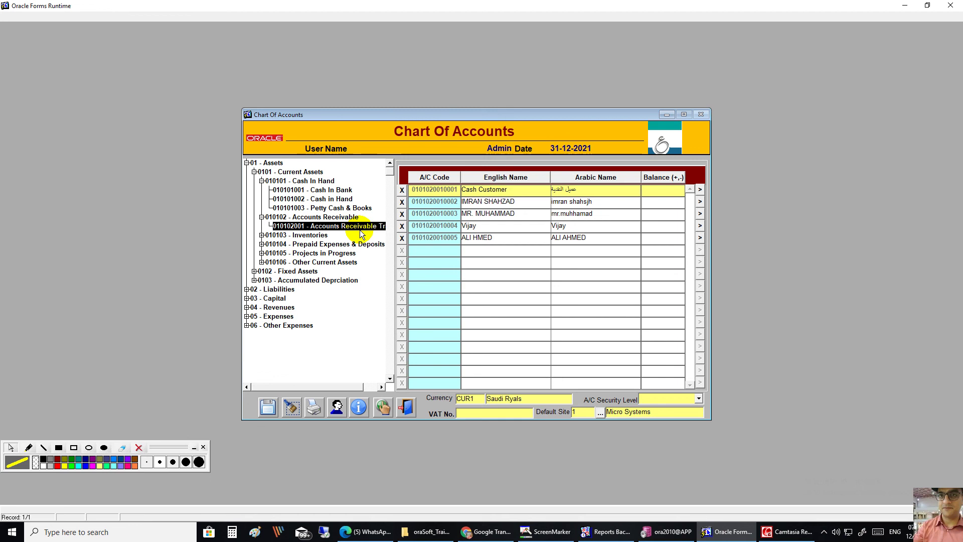
{"action": "left_click", "coordinate": [504, 238]}
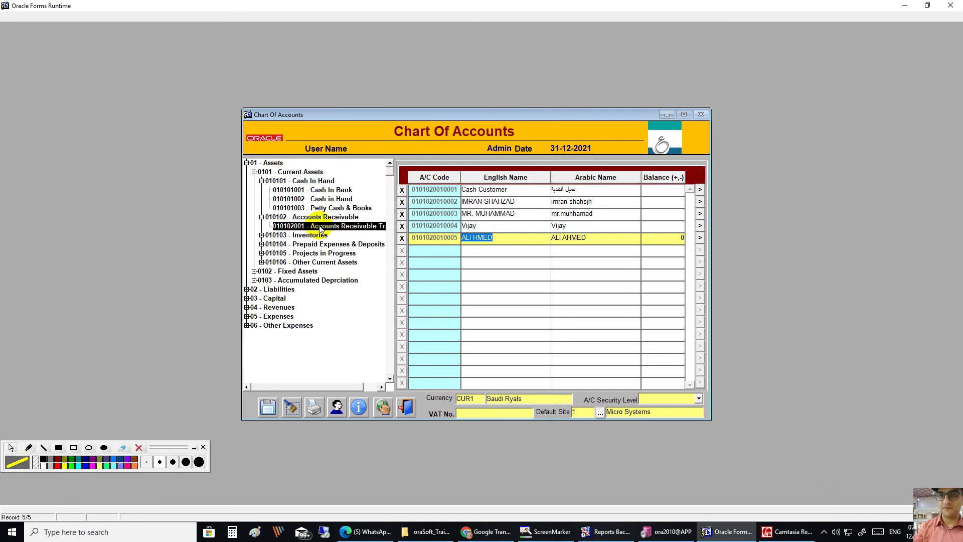
- Expand 010103 Inventories and 010104 Prepaid Expenses & Deposits, and compare their accounts with those under 010101001 Cash In Bank
{"action": "left_click", "coordinate": [304, 235]}
{"action": "double_click", "coordinate": [304, 237]}
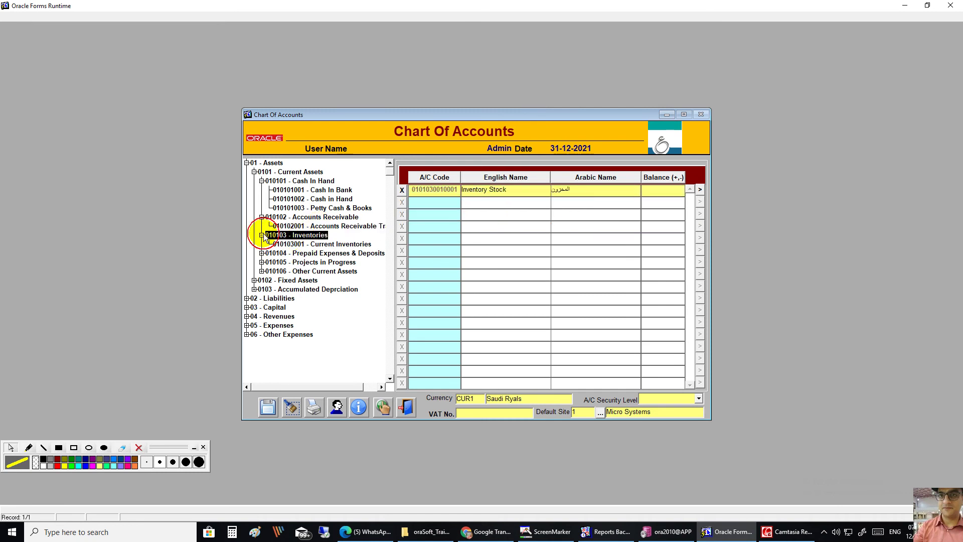
{"action": "left_click", "coordinate": [323, 245]}
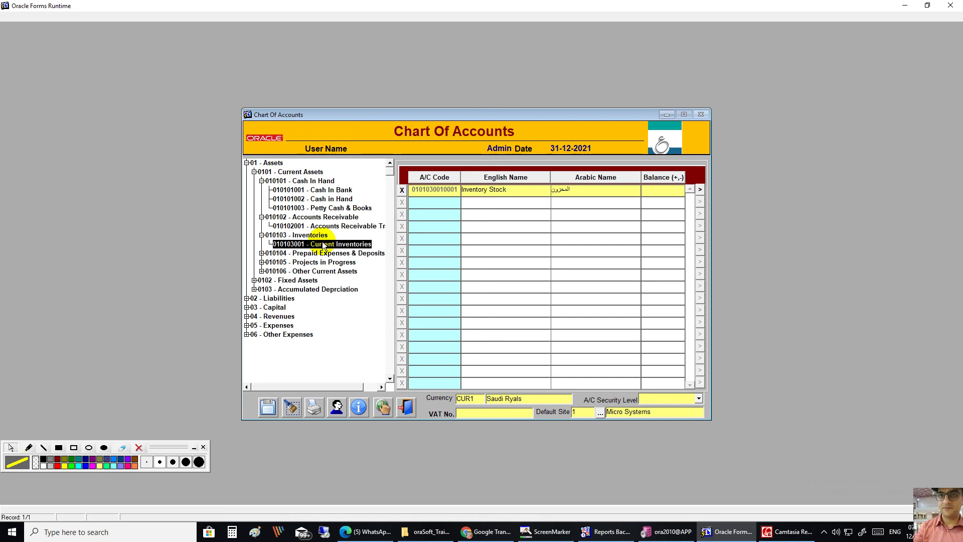
{"action": "left_click", "coordinate": [333, 190]}
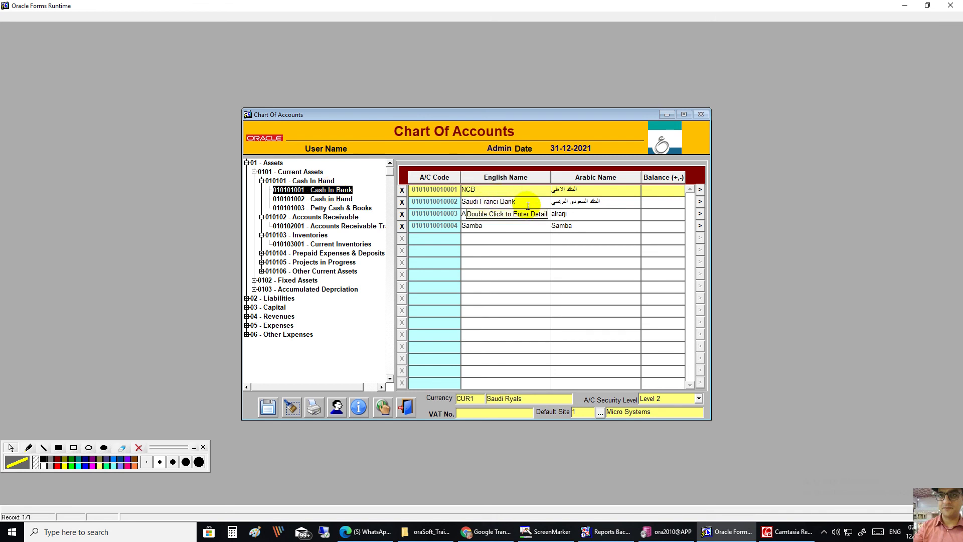
{"action": "left_click", "coordinate": [313, 253]}
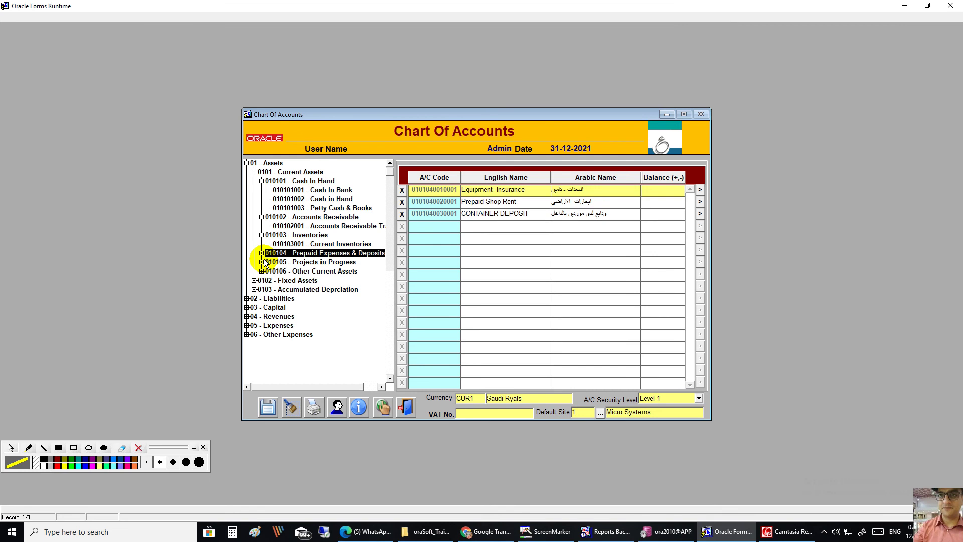
{"action": "left_click", "coordinate": [262, 253]}
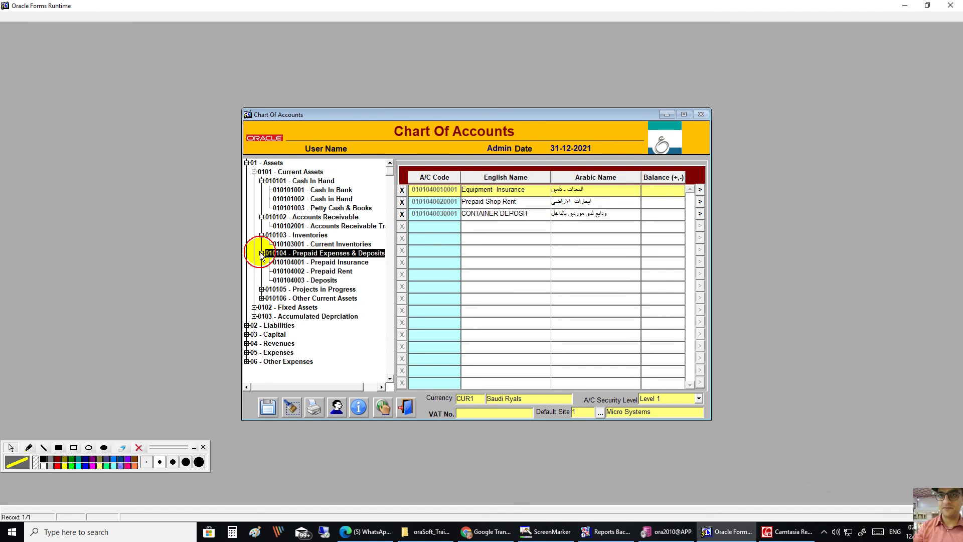
- Review the accounts under 010104002 Prepaid Rent, 010104003 Deposits, 010105001 Cost in Excess of Billing and 010106 Other Current Assets
{"action": "key", "text": "Down"}
{"action": "left_click", "coordinate": [335, 271]}
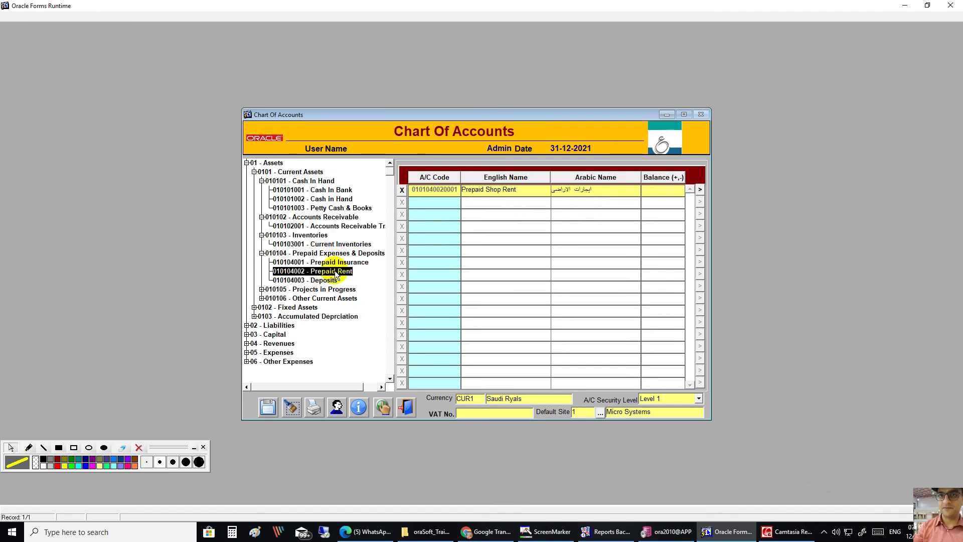
{"action": "left_click", "coordinate": [330, 281]}
{"action": "left_click", "coordinate": [261, 290]}
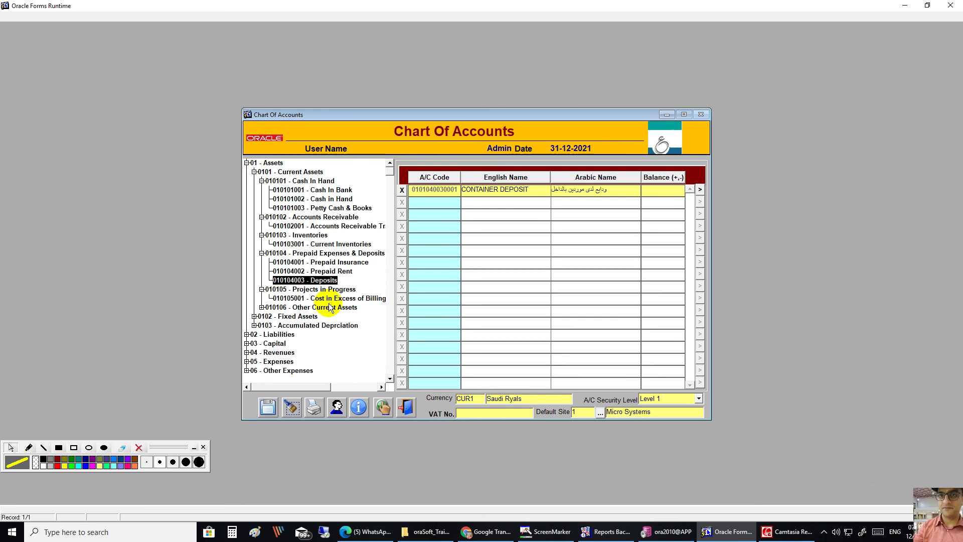
{"action": "left_click", "coordinate": [351, 299]}
{"action": "left_click", "coordinate": [281, 307]}
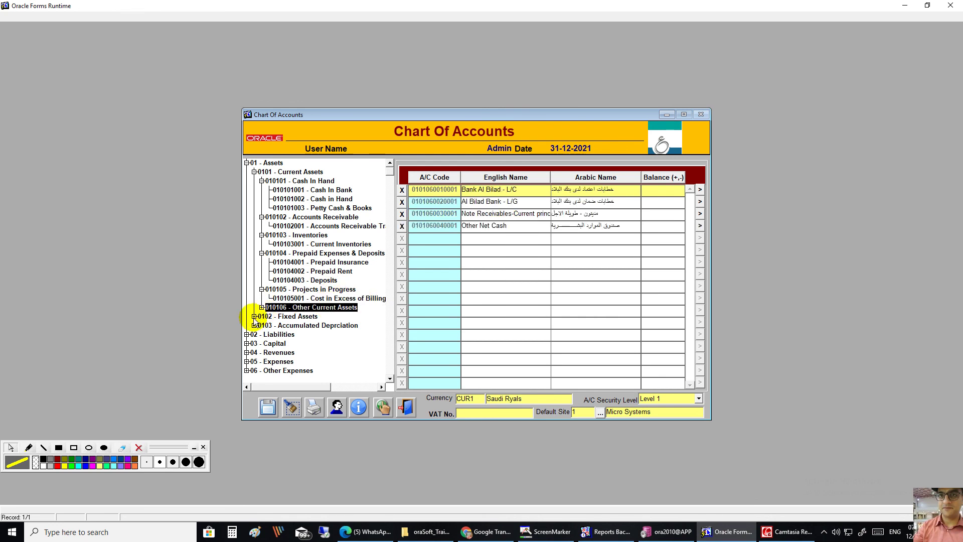
- Expand 0102 Fixed Assets and its head 010201, and review accounts from Land to Automobiles plus the head's full list
{"action": "left_click", "coordinate": [254, 317]}
{"action": "left_click", "coordinate": [261, 326]}
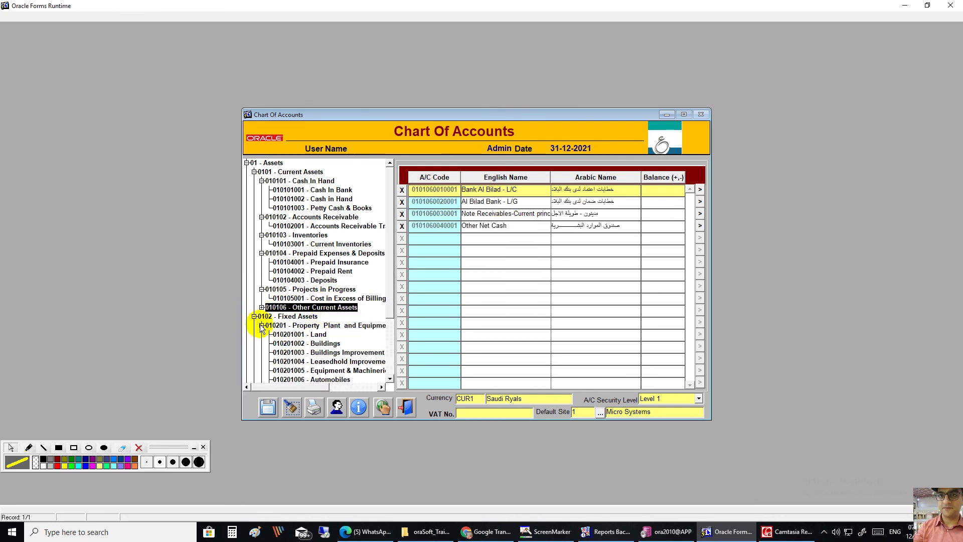
{"action": "scroll", "coordinate": [392, 308], "scroll_direction": "down", "scroll_amount": 3}
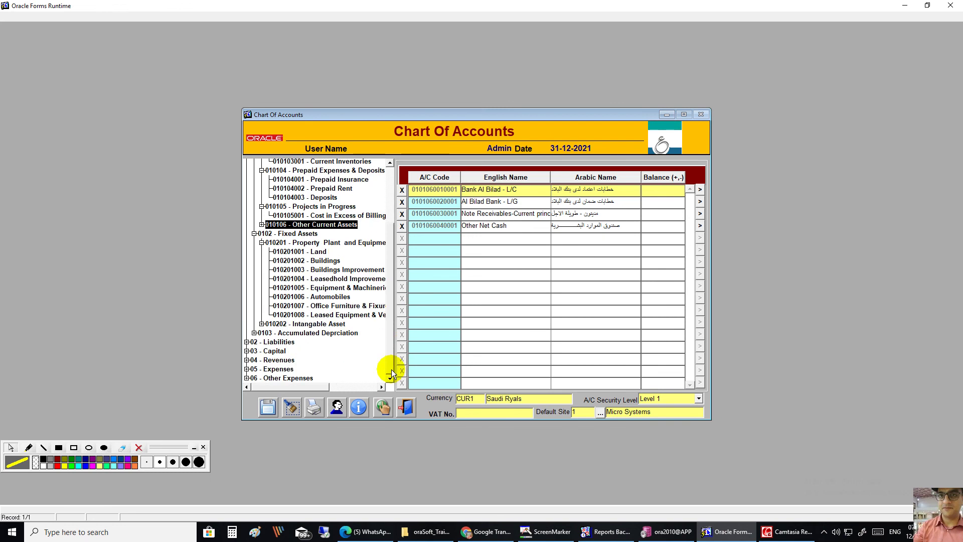
{"action": "left_click", "coordinate": [316, 251]}
{"action": "left_click", "coordinate": [325, 261]}
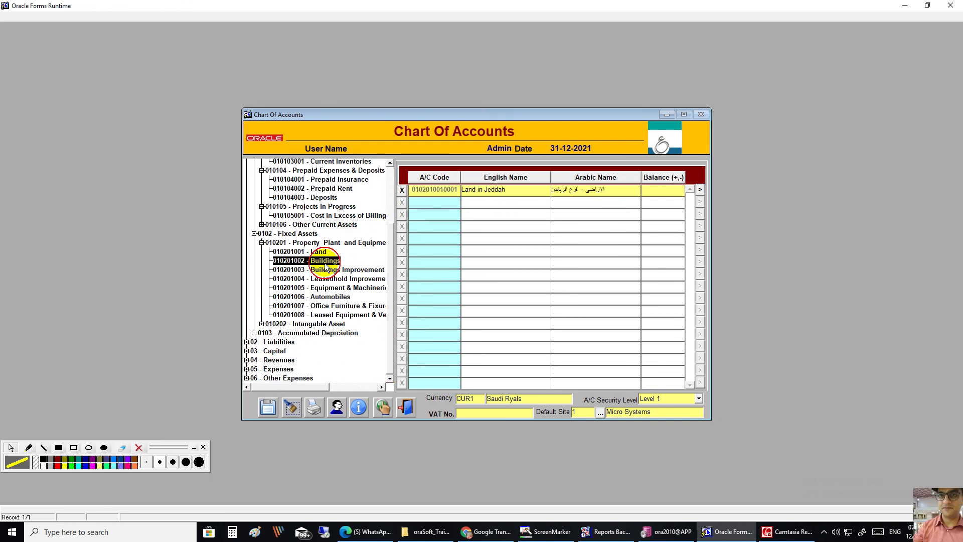
{"action": "left_click", "coordinate": [338, 271]}
{"action": "left_click", "coordinate": [345, 279]}
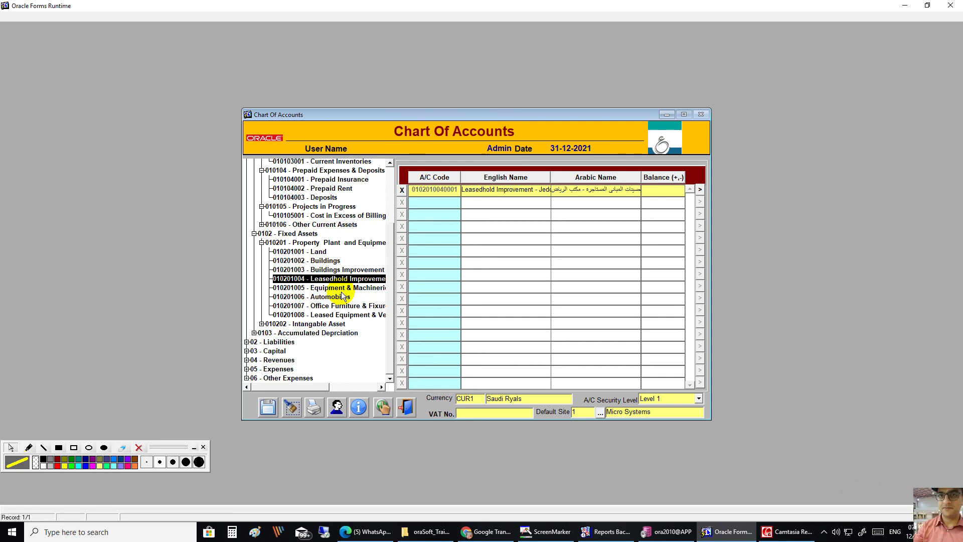
{"action": "left_click", "coordinate": [331, 297]}
{"action": "left_click", "coordinate": [314, 243]}
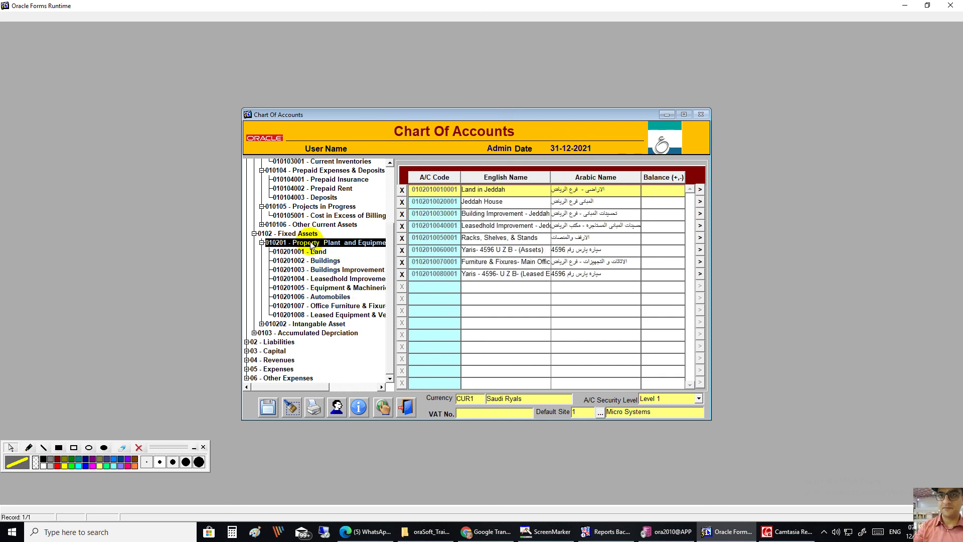
- View the blank new Level IV head form for 010201, including its A/C Type field, and close it without saving
{"action": "right_click", "coordinate": [312, 245]}
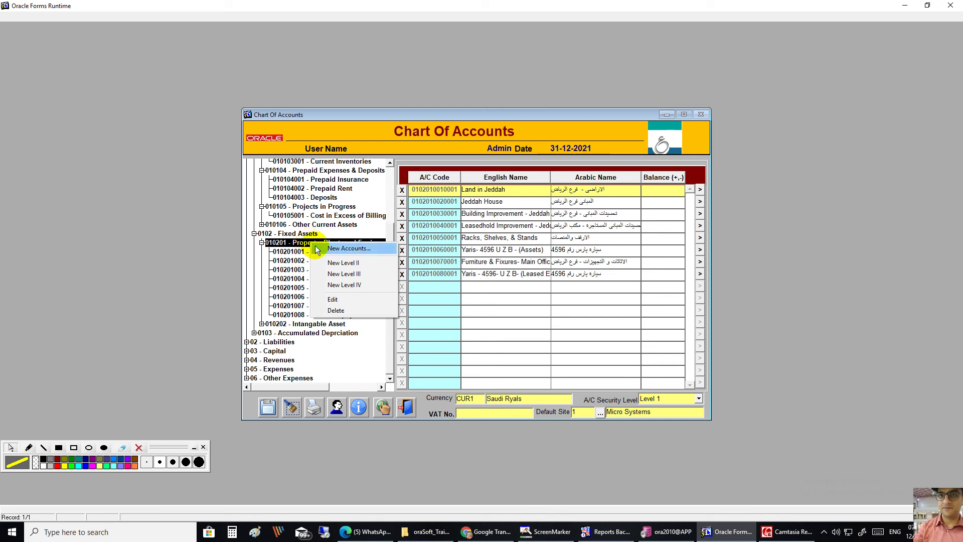
{"action": "left_click", "coordinate": [341, 285]}
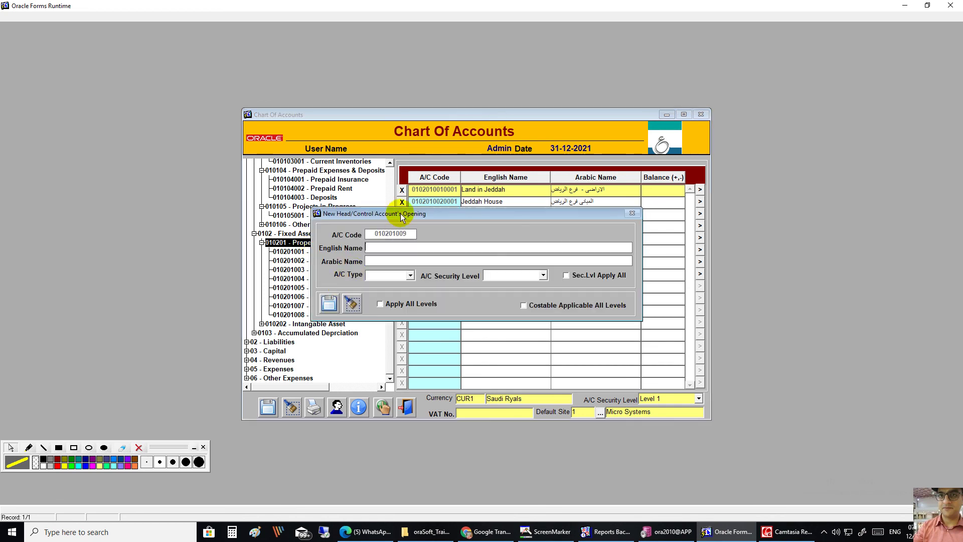
{"action": "left_click_drag", "start_coordinate": [401, 213], "coordinate": [371, 329]}
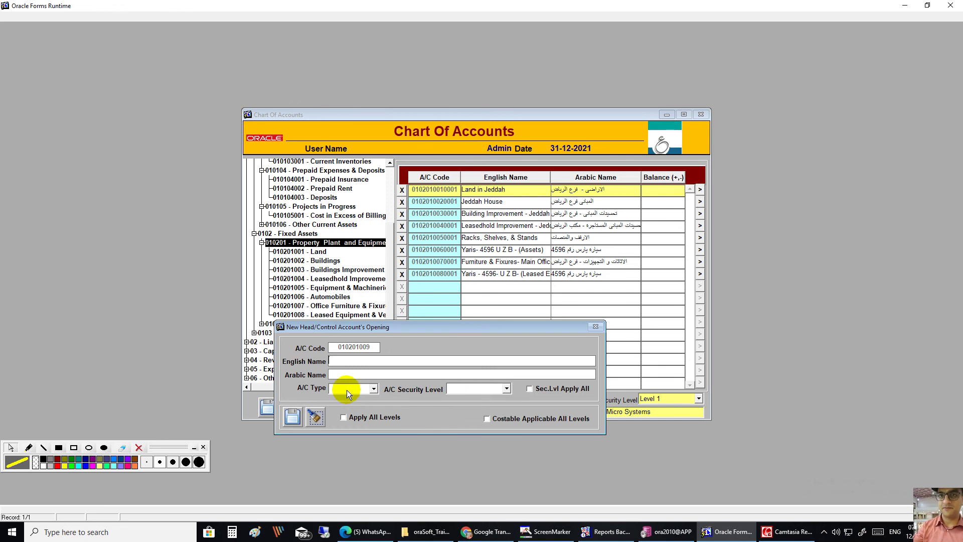
{"action": "left_click", "coordinate": [364, 387]}
{"action": "left_click", "coordinate": [364, 387]}
{"action": "left_click", "coordinate": [373, 388]}
{"action": "left_click", "coordinate": [371, 390]}
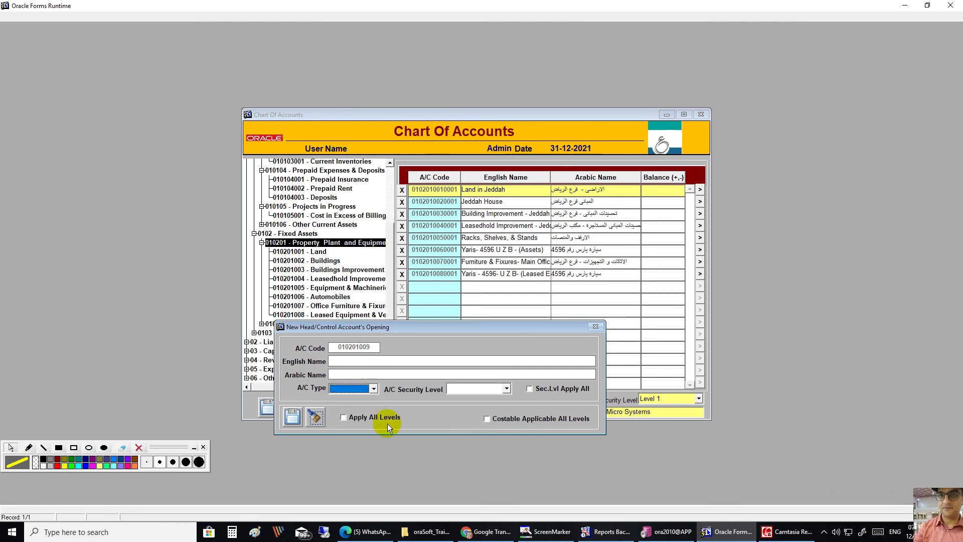
{"action": "left_click", "coordinate": [316, 421]}
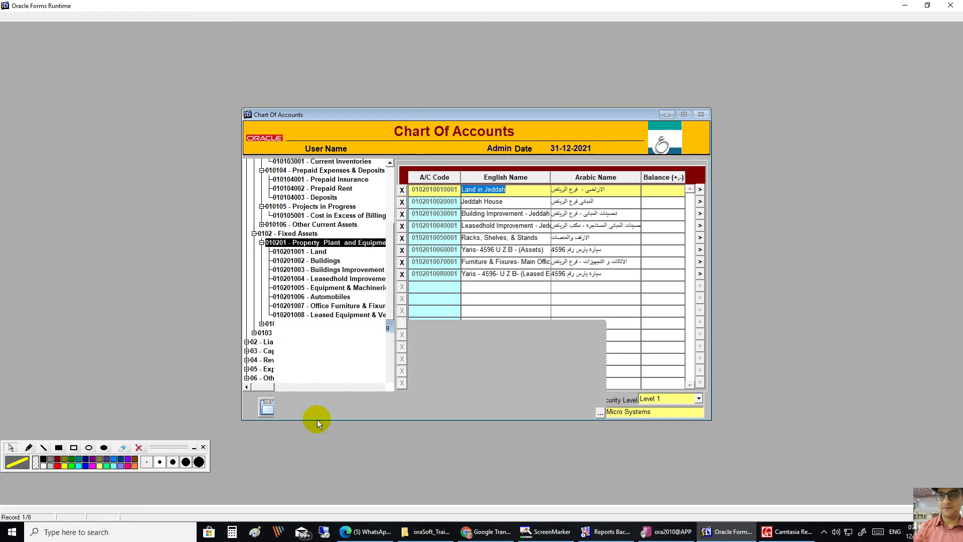
- Expand 0103 Accumulated Depreciation and its head 010301, and review the depreciation accounts for buildings, improvements, equipment and land
{"action": "left_click", "coordinate": [314, 332]}
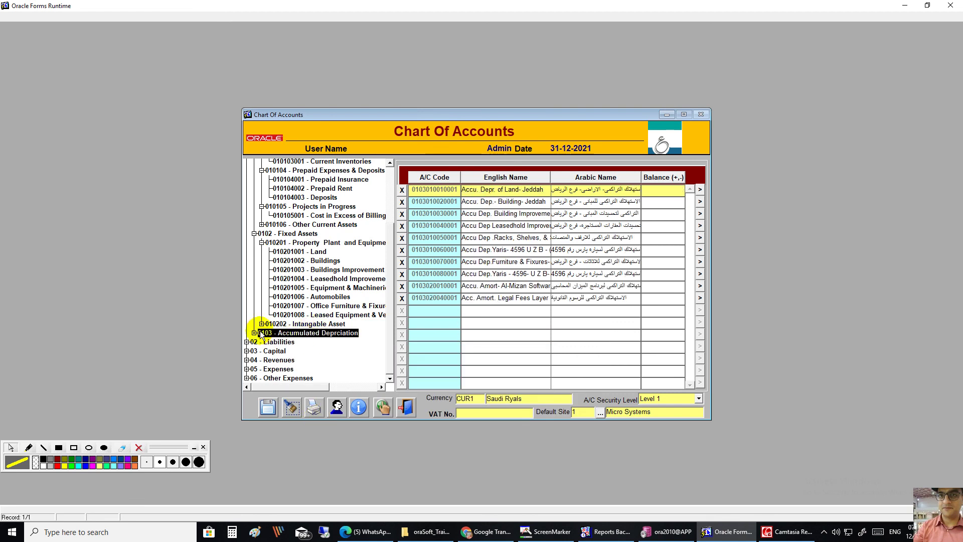
{"action": "left_click", "coordinate": [254, 332]}
{"action": "left_click", "coordinate": [261, 342]}
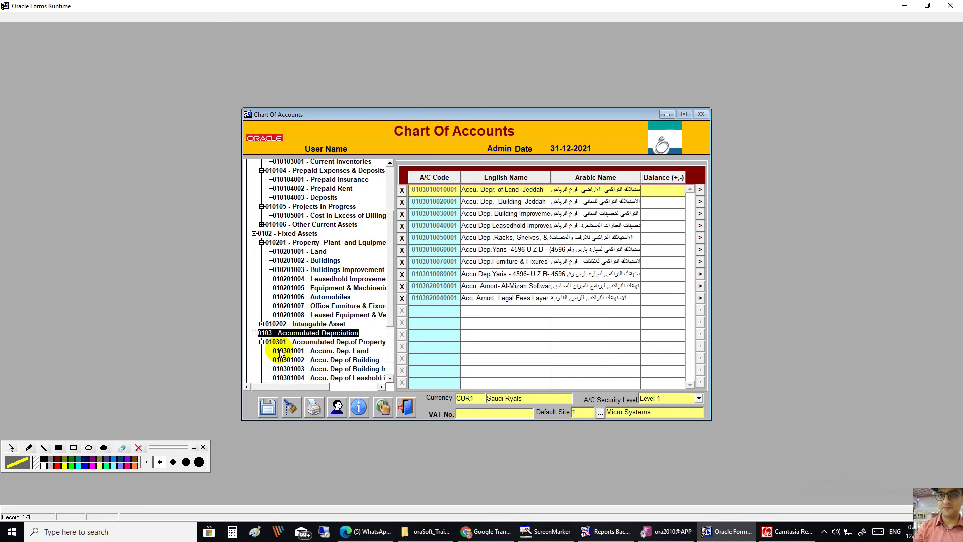
{"action": "scroll", "coordinate": [389, 300], "scroll_direction": "down", "scroll_amount": 3}
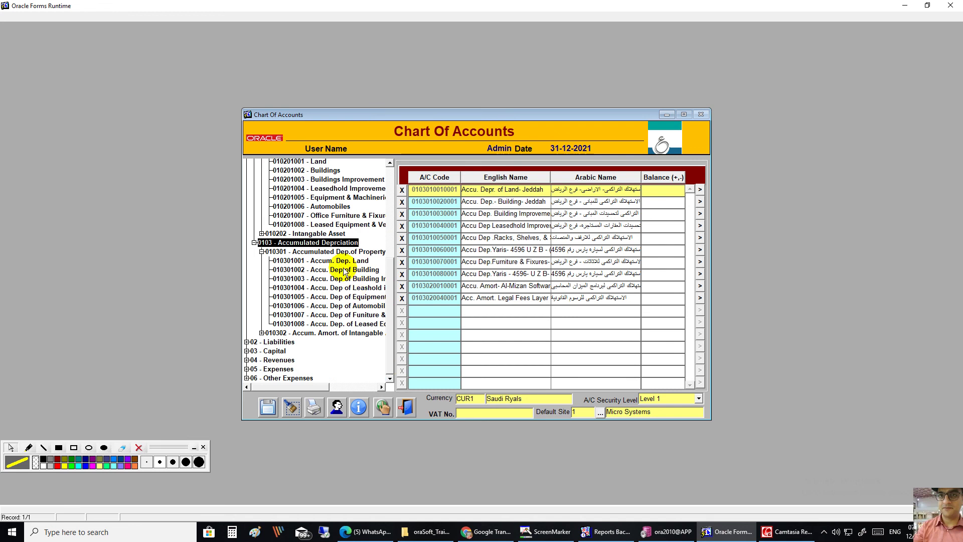
{"action": "left_click", "coordinate": [337, 270]}
{"action": "left_click", "coordinate": [340, 279]}
{"action": "left_click", "coordinate": [341, 288]}
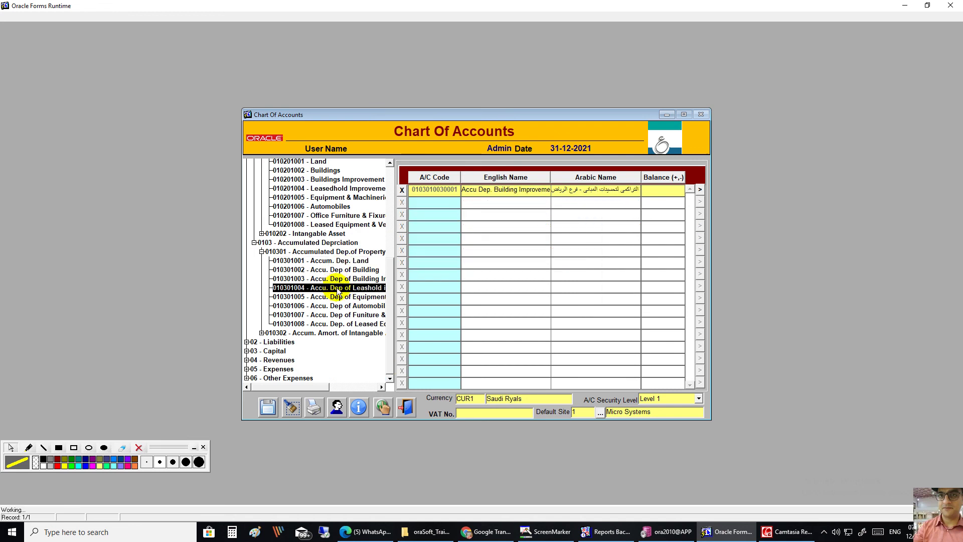
{"action": "left_click", "coordinate": [343, 297]}
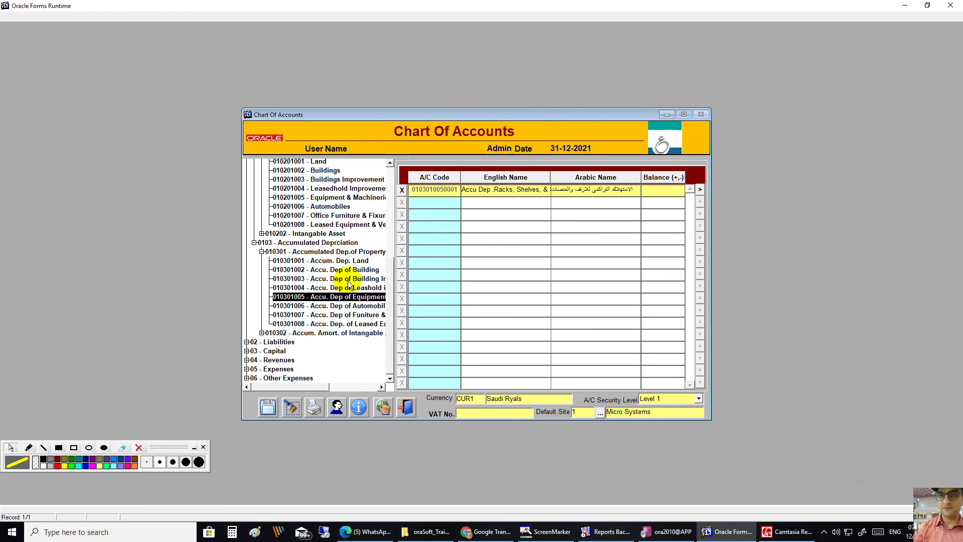
{"action": "left_click", "coordinate": [330, 261]}
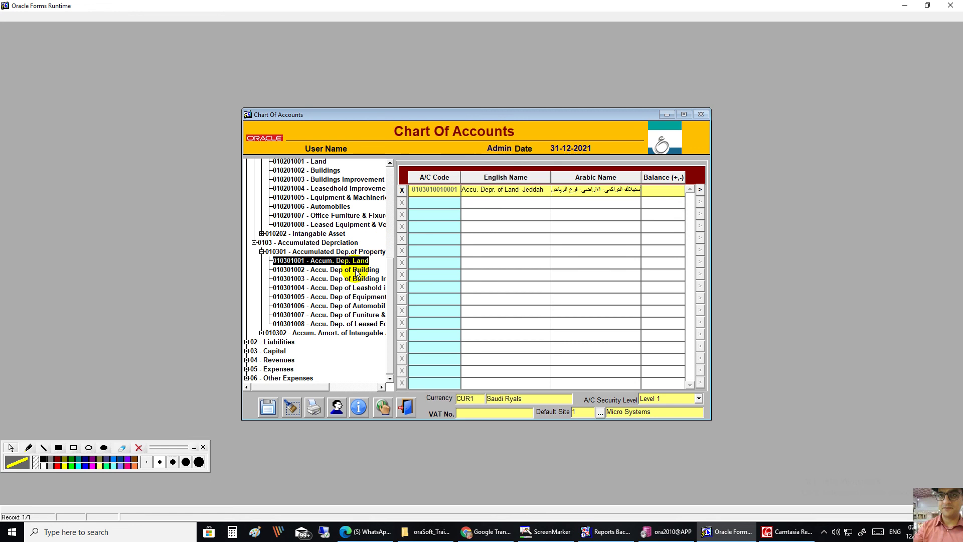
- Expand 02 Liabilities and 020101 Accounts Payable, and review the supplier accounts under its subhead 020101001
{"action": "left_click", "coordinate": [247, 342]}
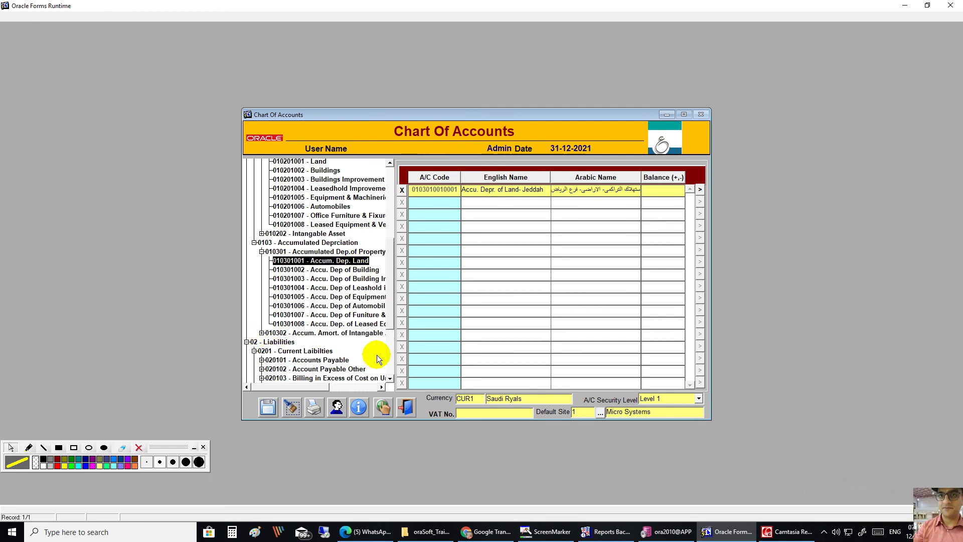
{"action": "scroll", "coordinate": [388, 346], "scroll_direction": "down", "scroll_amount": 4}
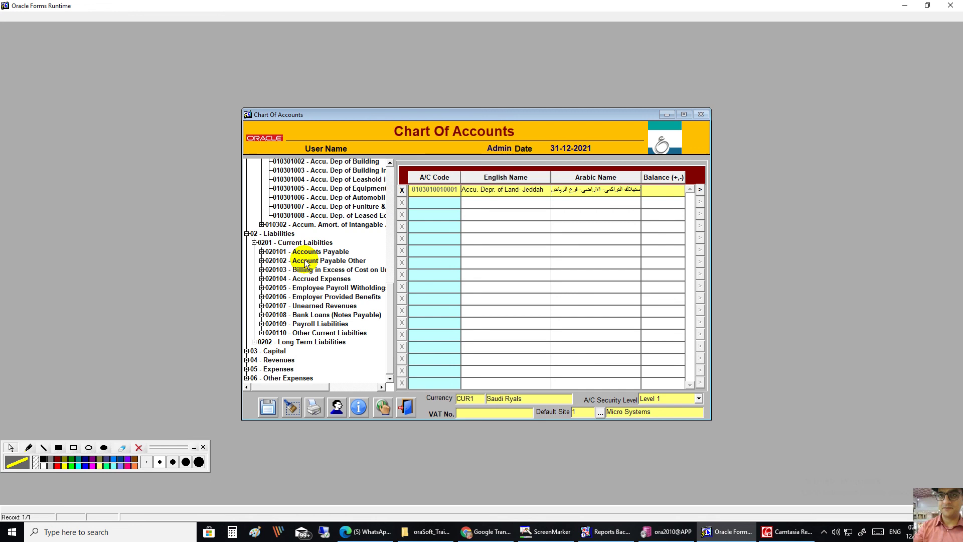
{"action": "left_click", "coordinate": [306, 252]}
{"action": "left_click", "coordinate": [262, 251]}
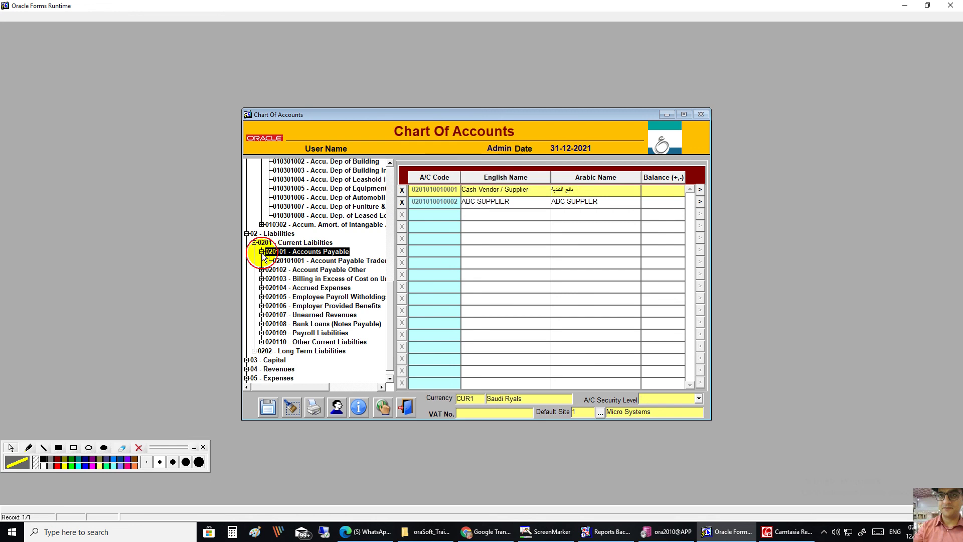
{"action": "left_click", "coordinate": [304, 261]}
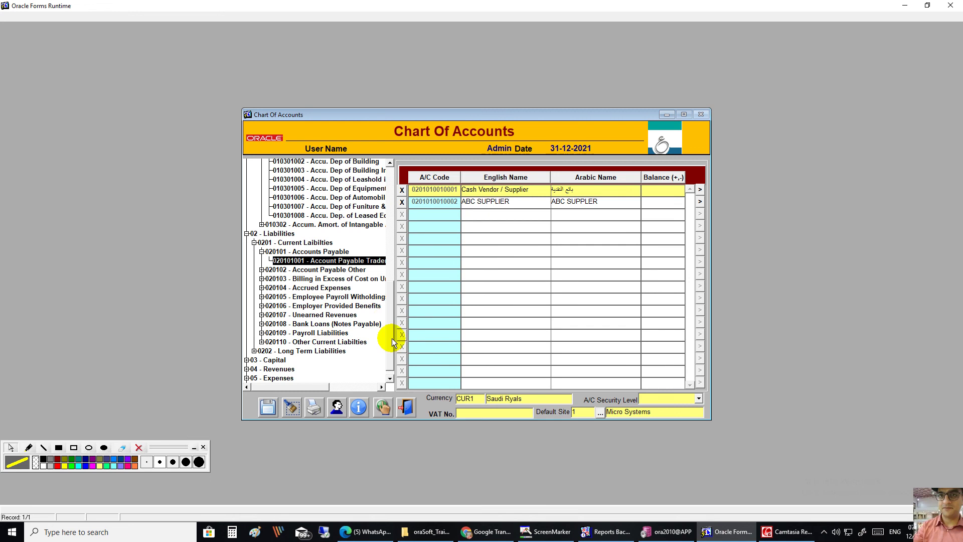
- Expand 03 Capital and 04 Revenues, and review the accounts under 0401 Sales Revenue
{"action": "left_click", "coordinate": [247, 360]}
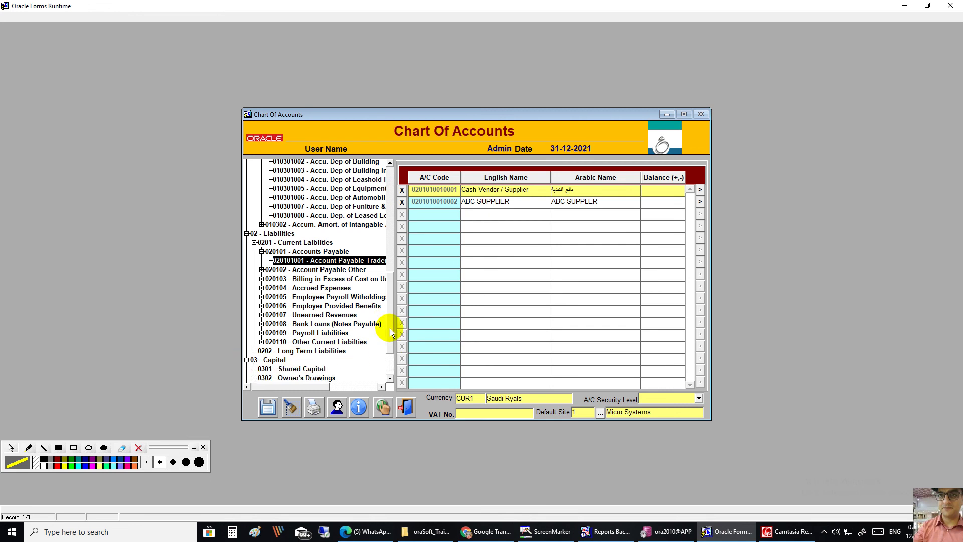
{"action": "left_click_drag", "start_coordinate": [390, 332], "coordinate": [389, 371]}
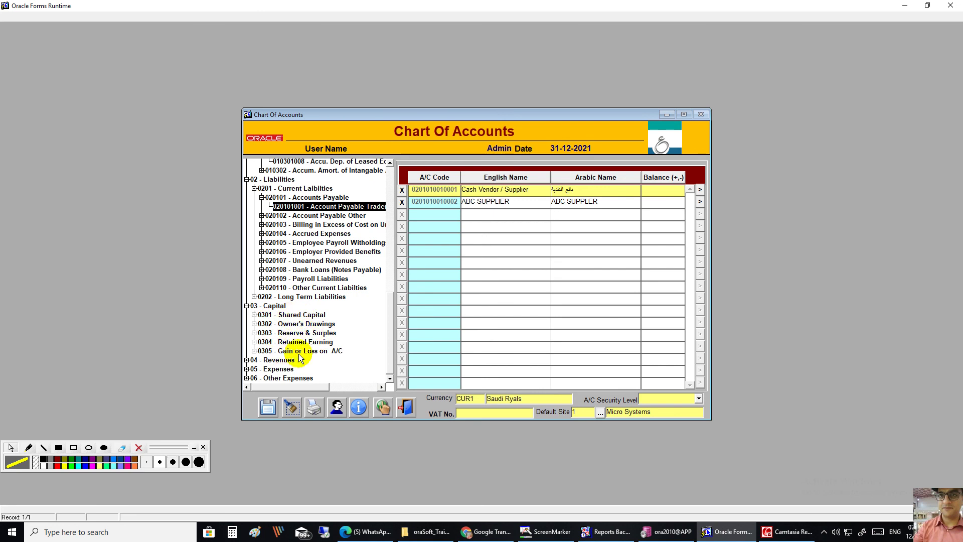
{"action": "left_click", "coordinate": [246, 360]}
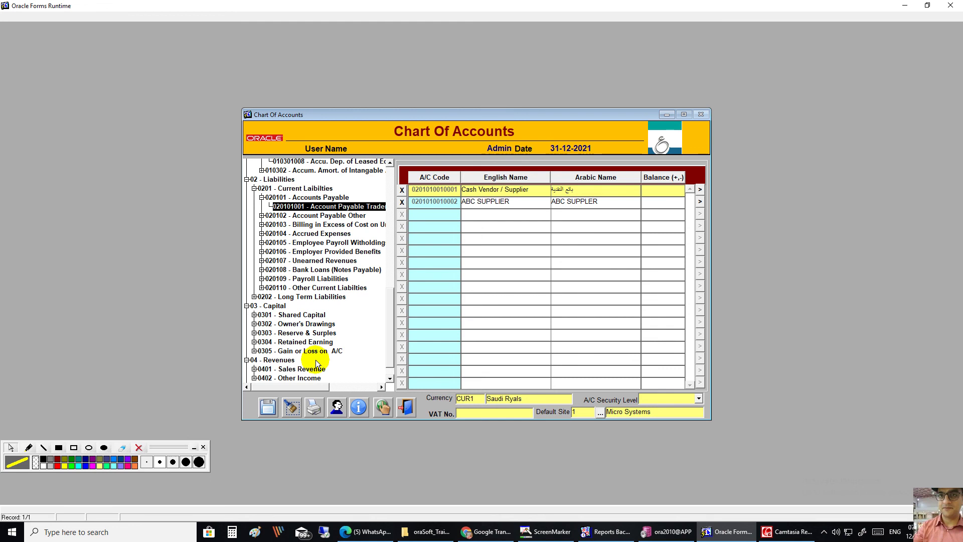
{"action": "left_click", "coordinate": [313, 369]}
{"action": "scroll", "coordinate": [392, 361], "scroll_direction": "down", "scroll_amount": 1}
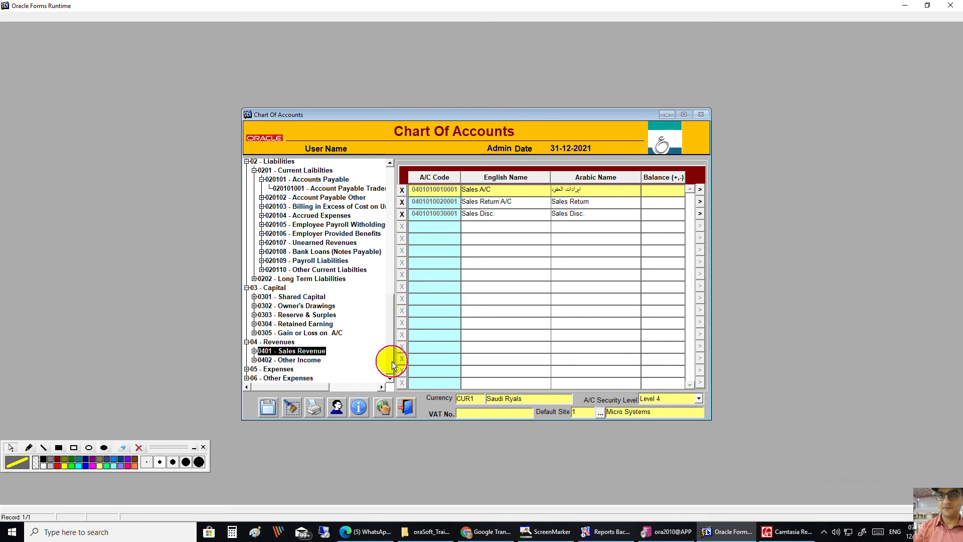
- Expand 05 Expenses and 0501 Purchases Exp. to examine the subheads under 050101
{"action": "left_click", "coordinate": [247, 369]}
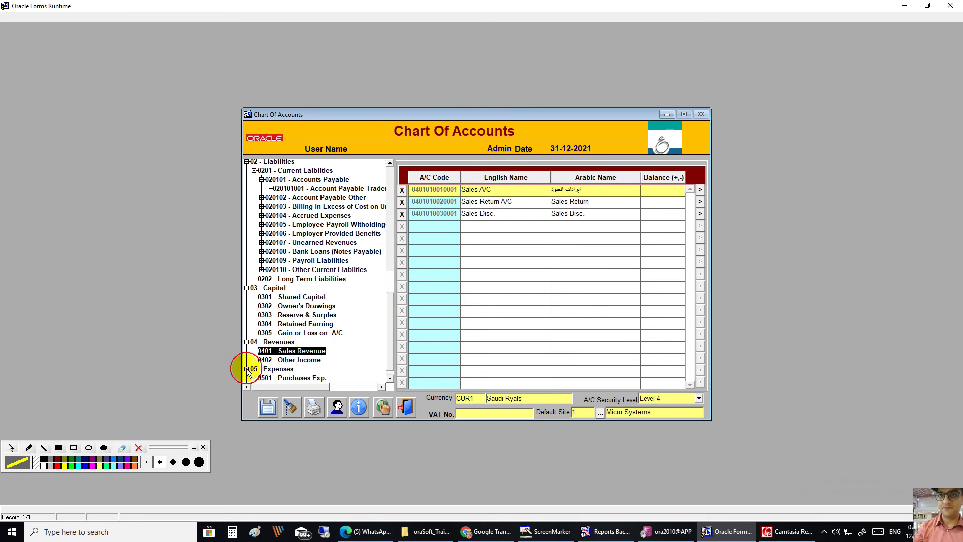
{"action": "scroll", "coordinate": [389, 346], "scroll_direction": "down", "scroll_amount": 1}
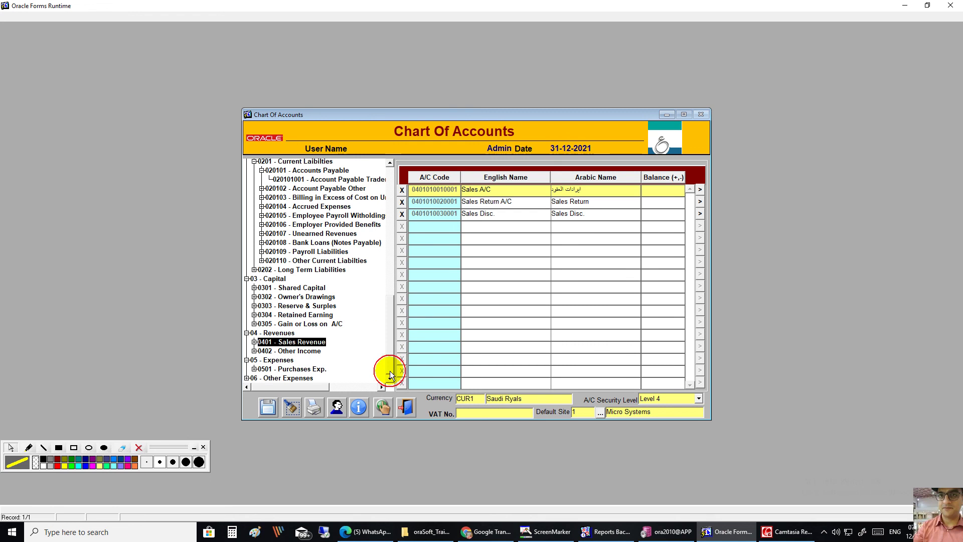
{"action": "left_click", "coordinate": [254, 369]}
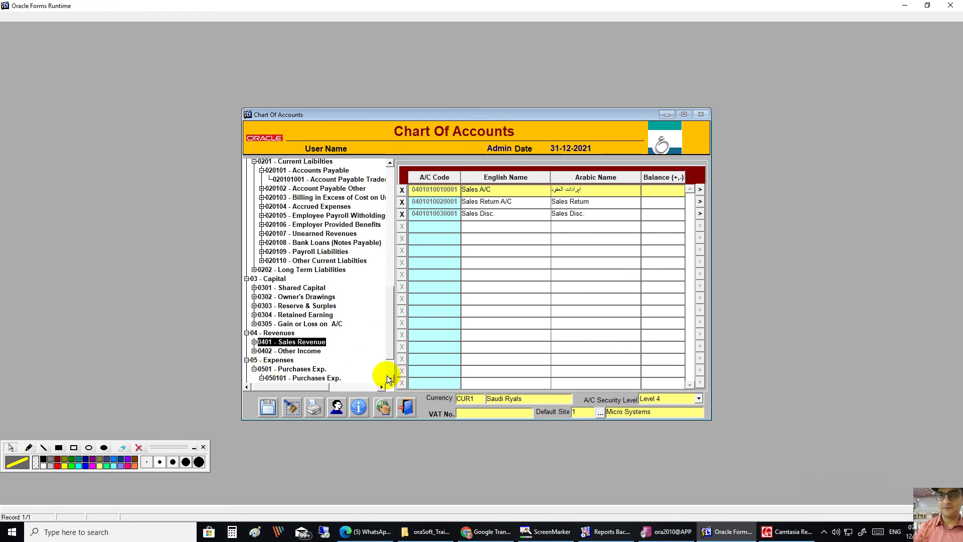
{"action": "scroll", "coordinate": [387, 380], "scroll_direction": "down", "scroll_amount": 3}
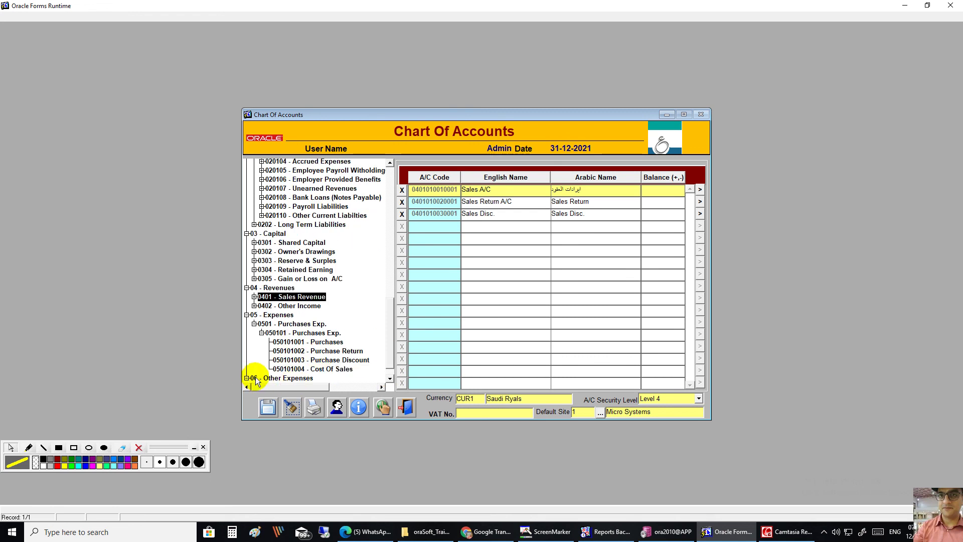
- Expand 0601 Business Expenses under 06 Other Expenses with its daily and payroll heads, and view the 060102001 Salaries & Wages account
{"action": "scroll", "coordinate": [392, 377], "scroll_direction": "down", "scroll_amount": 2}
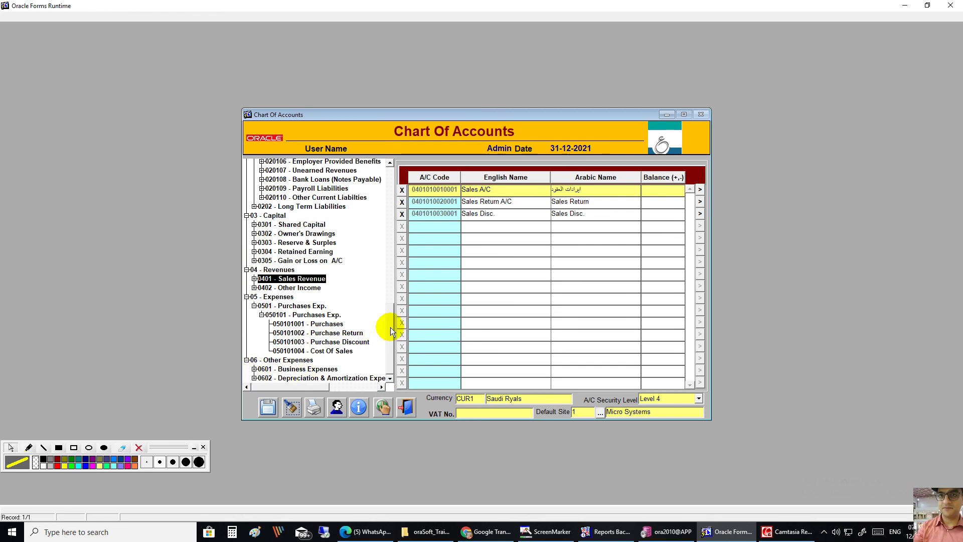
{"action": "left_click", "coordinate": [253, 369]}
{"action": "left_click_drag", "start_coordinate": [396, 311], "coordinate": [392, 366]}
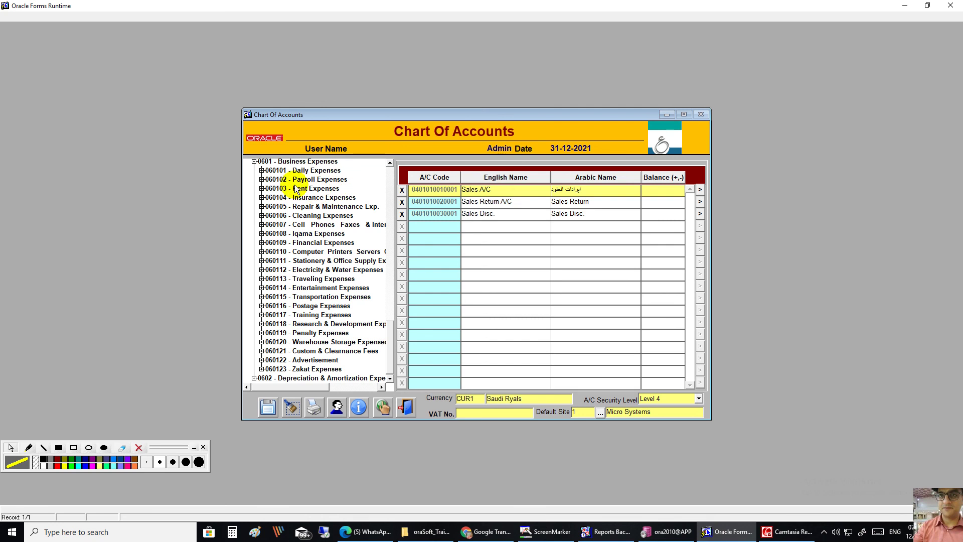
{"action": "left_click", "coordinate": [261, 170]}
{"action": "left_click", "coordinate": [261, 188]}
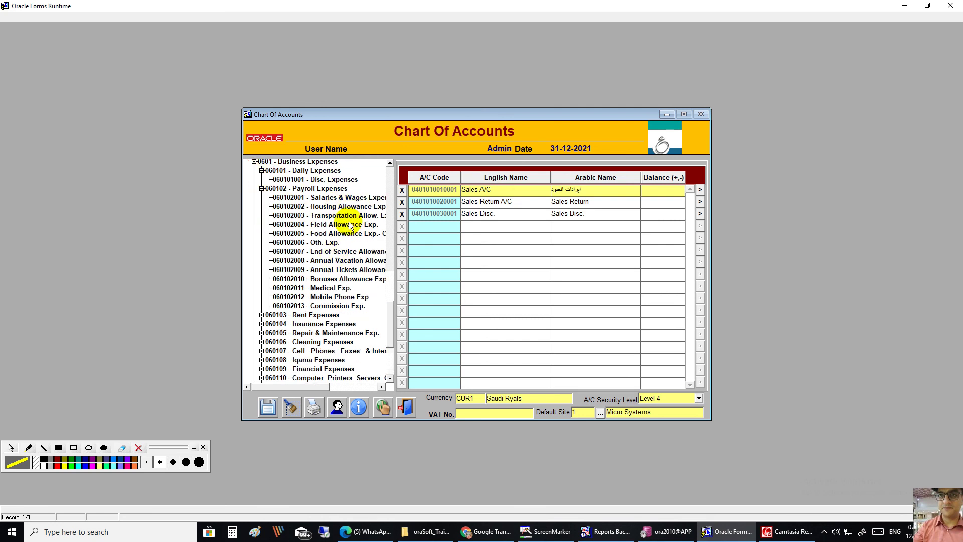
{"action": "left_click", "coordinate": [346, 197]}
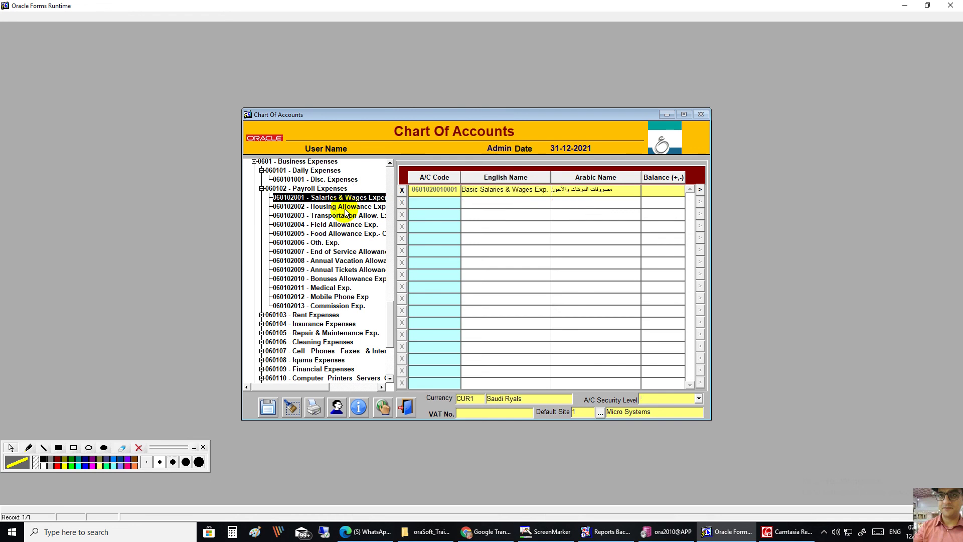
- Expand 0602 Depreciation & Amortization Expenses and its 060201 Depreciation Expenses head to examine the subheads
{"action": "left_click", "coordinate": [346, 206]}
{"action": "left_click_drag", "start_coordinate": [392, 322], "coordinate": [390, 366]}
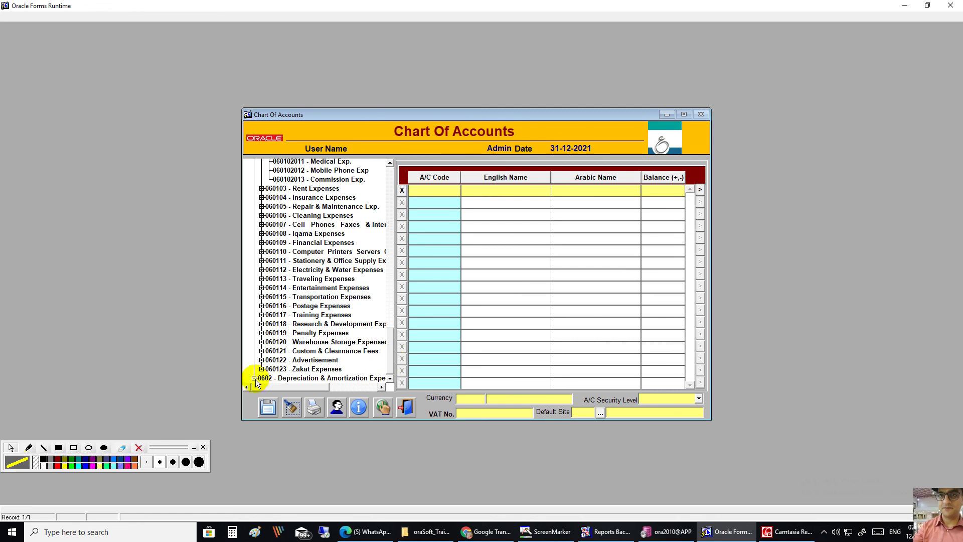
{"action": "double_click", "coordinate": [264, 377]}
{"action": "double_click", "coordinate": [390, 379]}
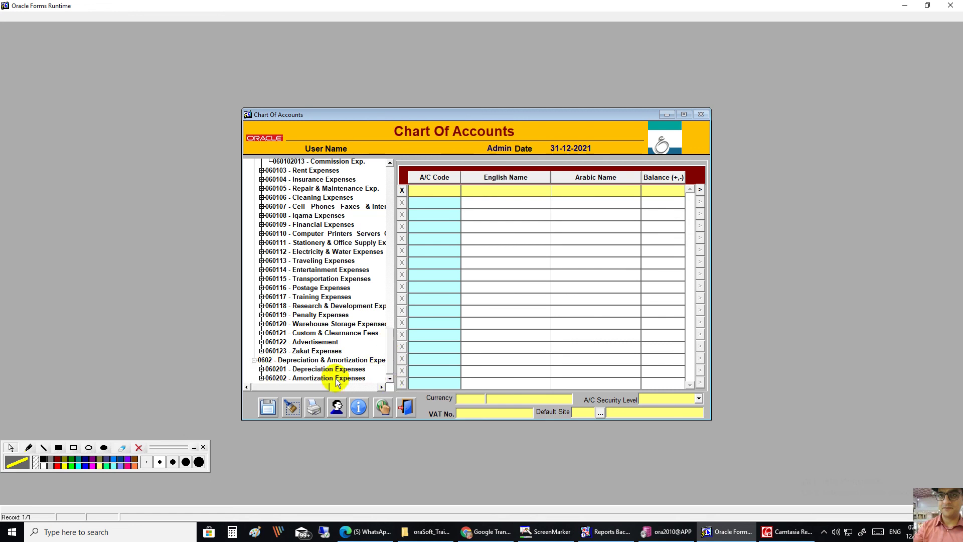
{"action": "left_click", "coordinate": [262, 368]}
{"action": "scroll", "coordinate": [387, 355], "scroll_direction": "down", "scroll_amount": 1}
{"action": "scroll", "coordinate": [387, 355], "scroll_direction": "down", "scroll_amount": 3}
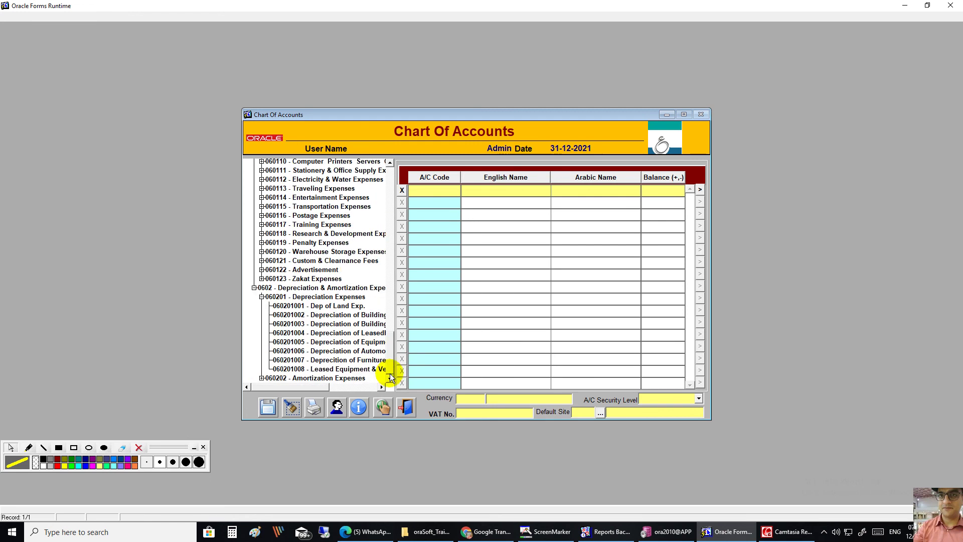
- View the accounts under the depreciation subheads 060201001, 060201002 and 060201003
{"action": "left_click", "coordinate": [334, 306]}
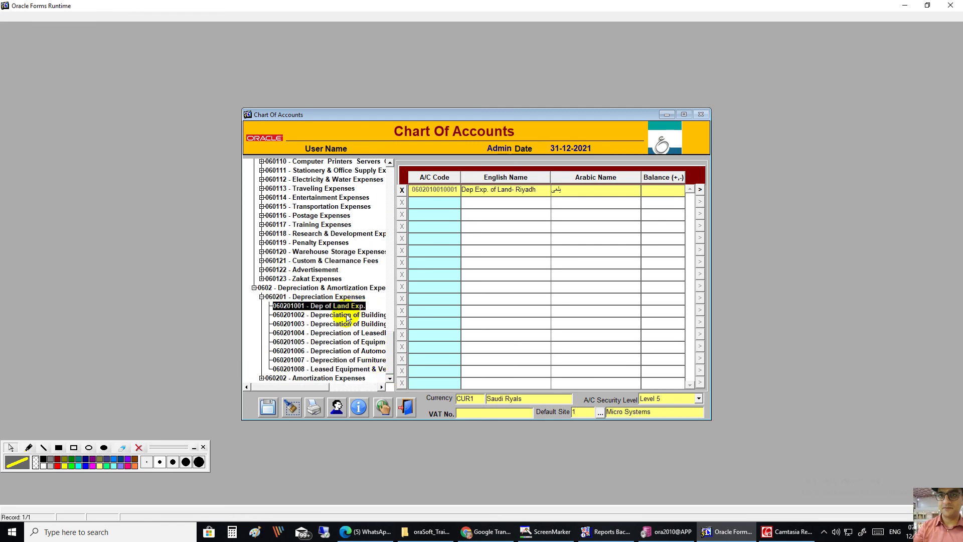
{"action": "left_click", "coordinate": [347, 315]}
{"action": "left_click", "coordinate": [347, 324]}
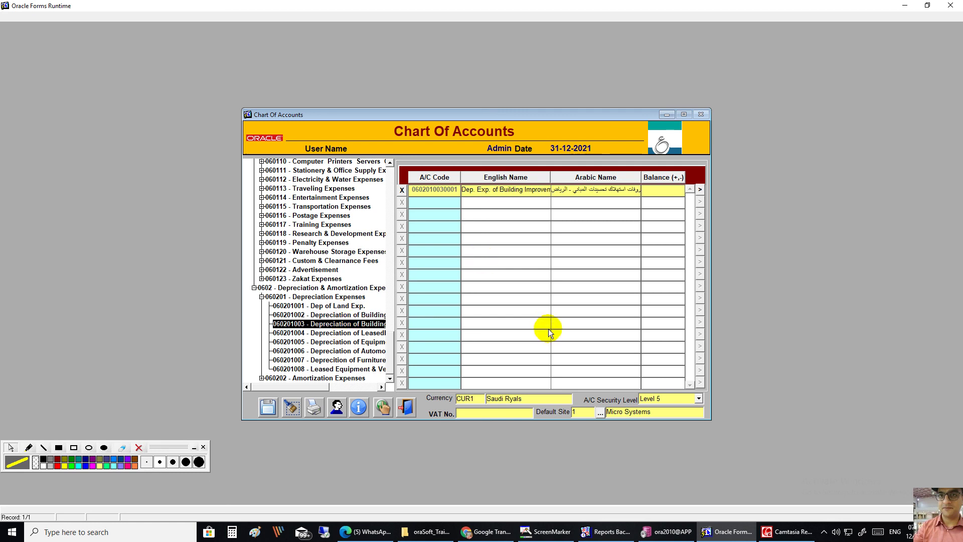
- Switch the form to Arabic and expand 01 Assets and 0101 Current Assets down to the subheads of 010101 to 010106
{"action": "left_click", "coordinate": [663, 141]}
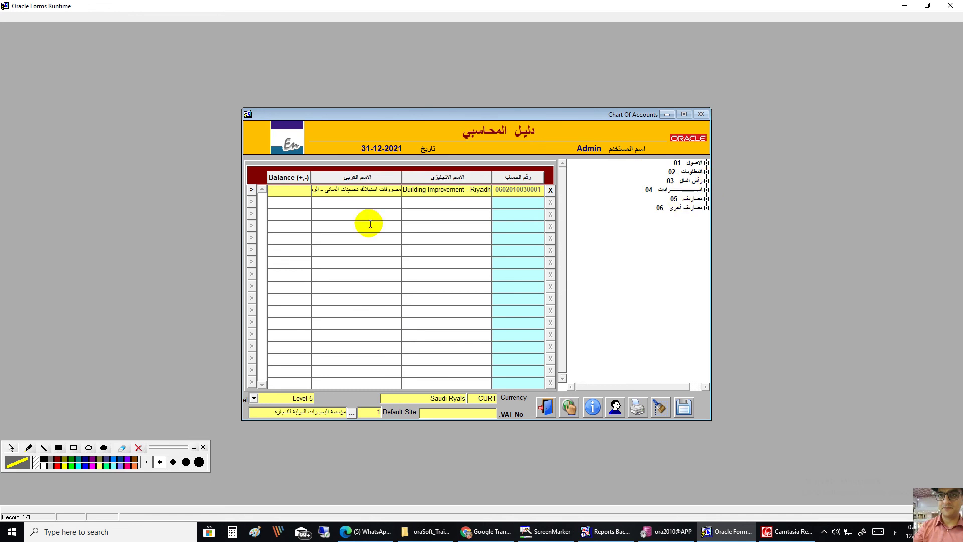
{"action": "left_click", "coordinate": [706, 163]}
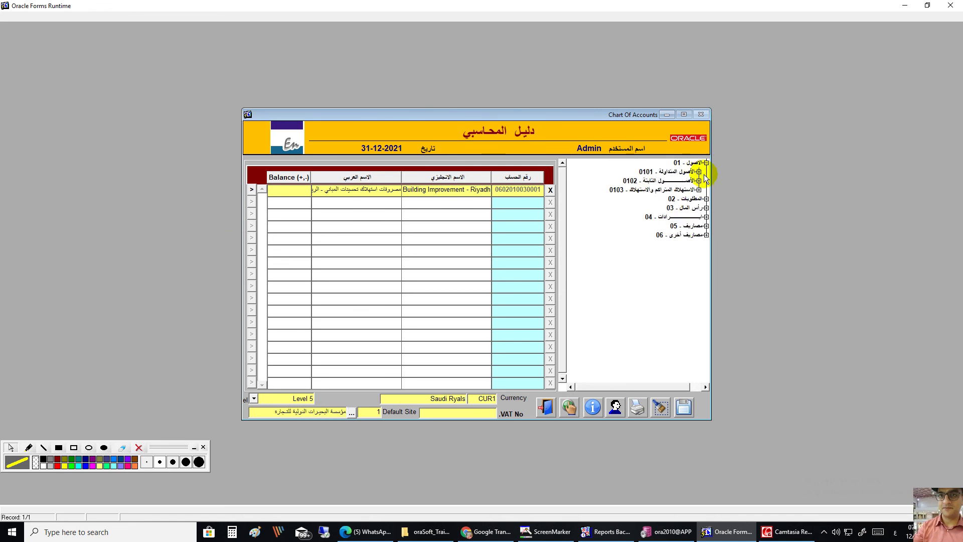
{"action": "left_click", "coordinate": [698, 171]}
{"action": "left_click", "coordinate": [691, 181]}
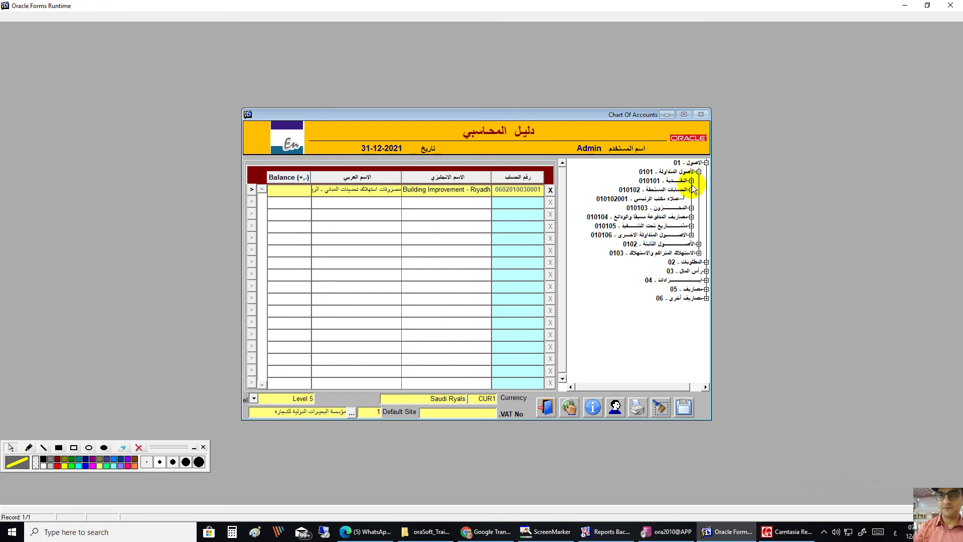
{"action": "left_click", "coordinate": [691, 216]}
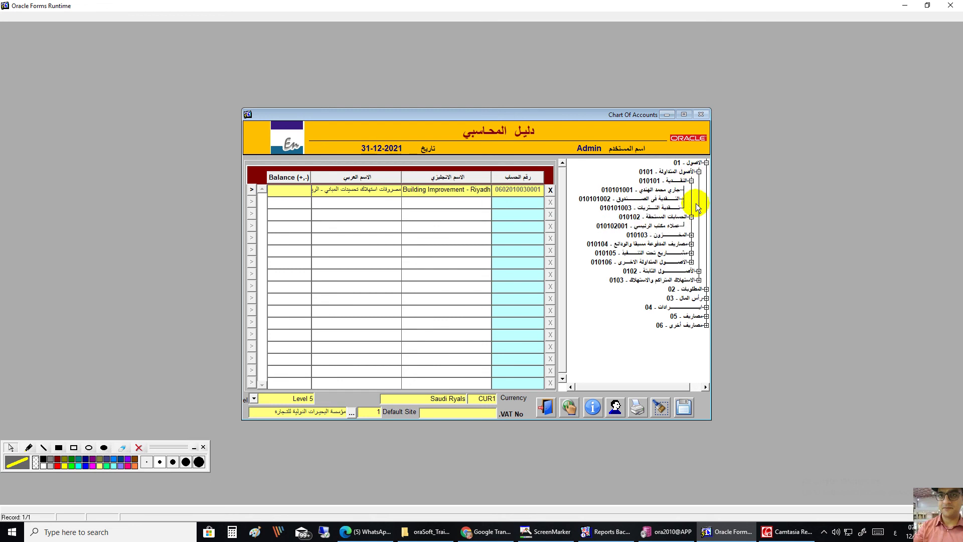
{"action": "left_click", "coordinate": [690, 235]}
{"action": "left_click", "coordinate": [692, 253]}
{"action": "left_click", "coordinate": [692, 289]}
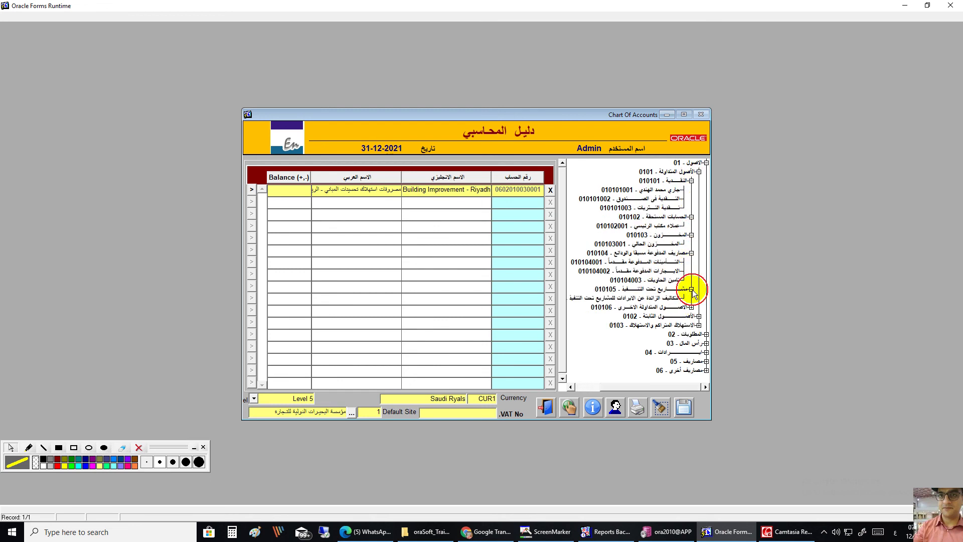
{"action": "left_click", "coordinate": [691, 307]}
- Expand 0102 Fixed Assets with 010201 and 010202, expand 0103 Accumulated Depreciation, and view the accounts under 010301
{"action": "left_click", "coordinate": [699, 352]}
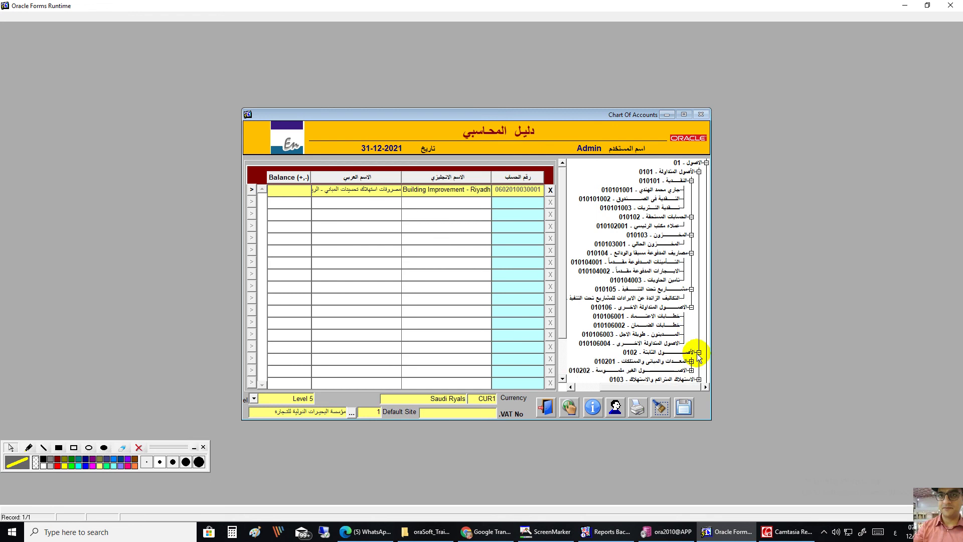
{"action": "scroll", "coordinate": [563, 318], "scroll_direction": "down", "scroll_amount": 2}
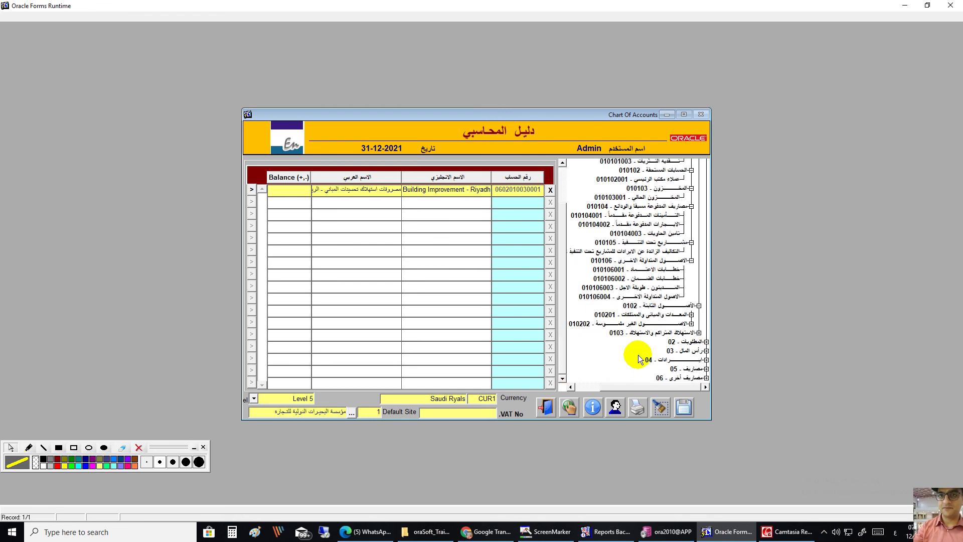
{"action": "left_click", "coordinate": [693, 324]}
{"action": "left_click", "coordinate": [692, 315]}
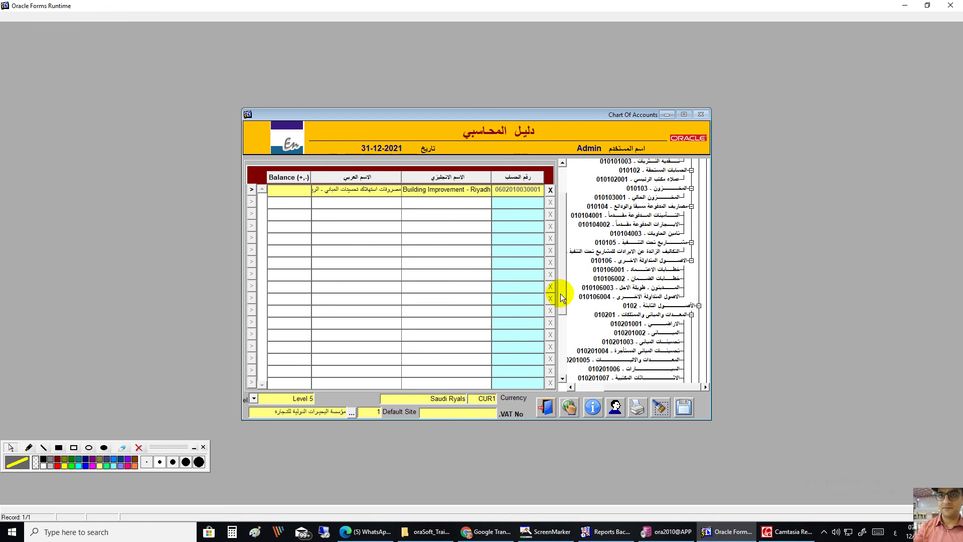
{"action": "scroll", "coordinate": [561, 293], "scroll_direction": "down", "scroll_amount": 5}
{"action": "left_click", "coordinate": [699, 332]}
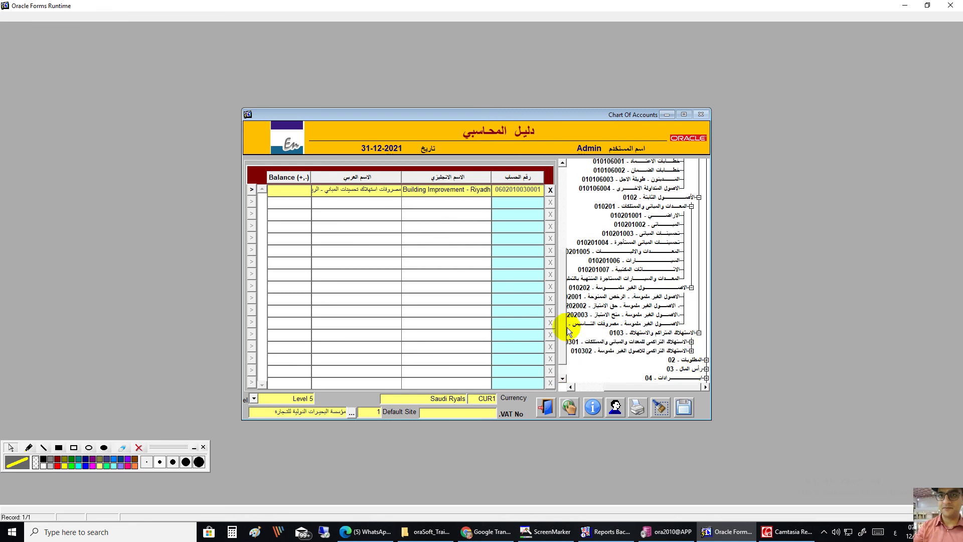
{"action": "left_click", "coordinate": [569, 343]}
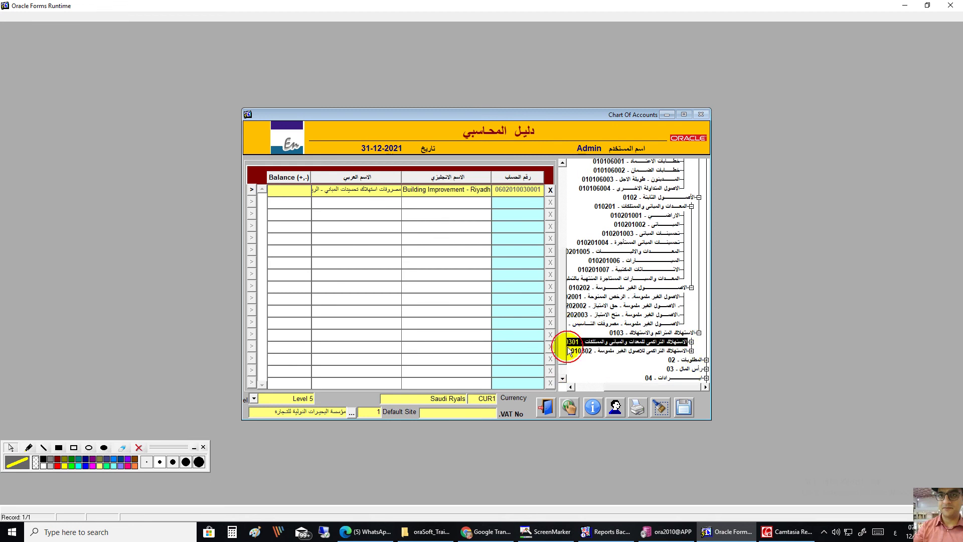
- Collapse the Arabic account tree, and expand 05 Expenses down to 050101 and 06 Other Expenses down to the 0601 heads
{"action": "left_click", "coordinate": [614, 405]}
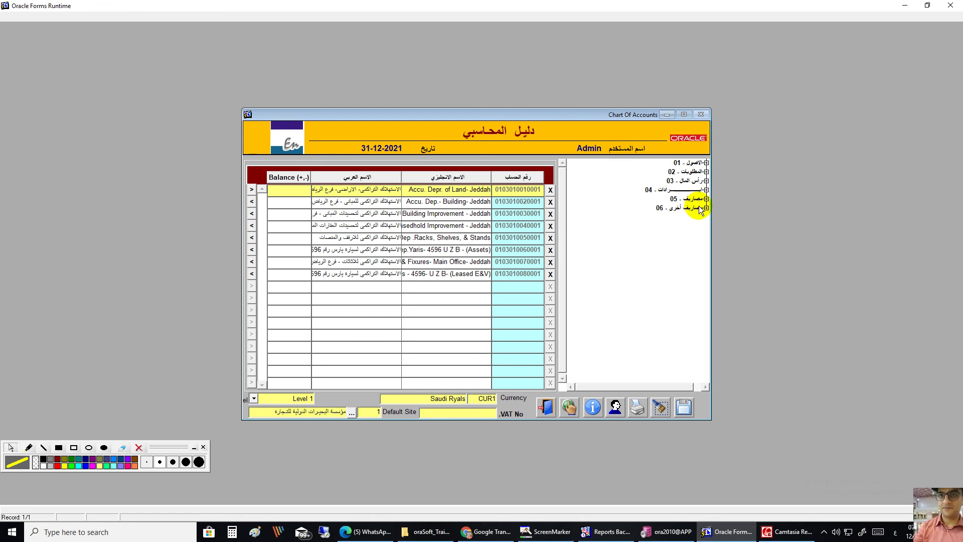
{"action": "left_click", "coordinate": [706, 199]}
{"action": "left_click", "coordinate": [699, 208]}
{"action": "left_click", "coordinate": [691, 217]}
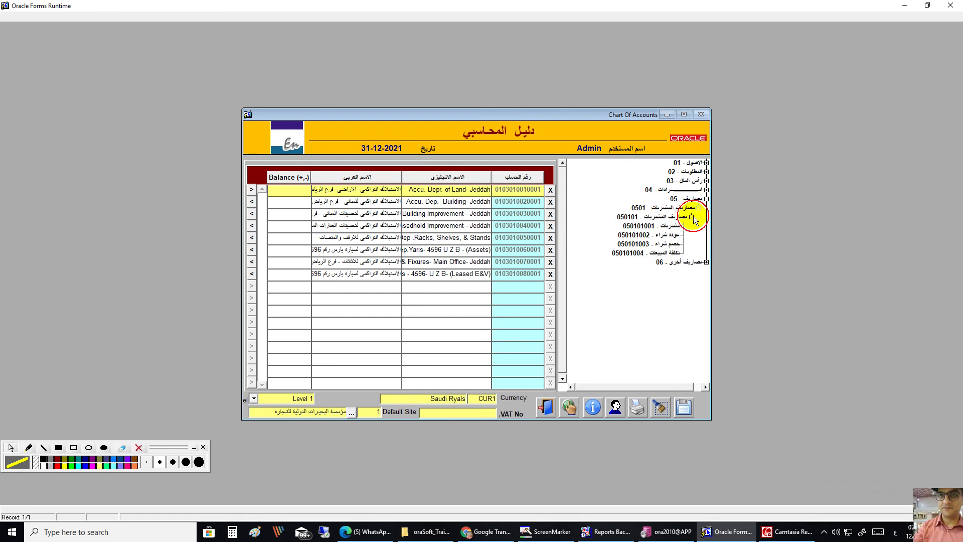
{"action": "left_click", "coordinate": [705, 261]}
{"action": "left_click", "coordinate": [699, 270]}
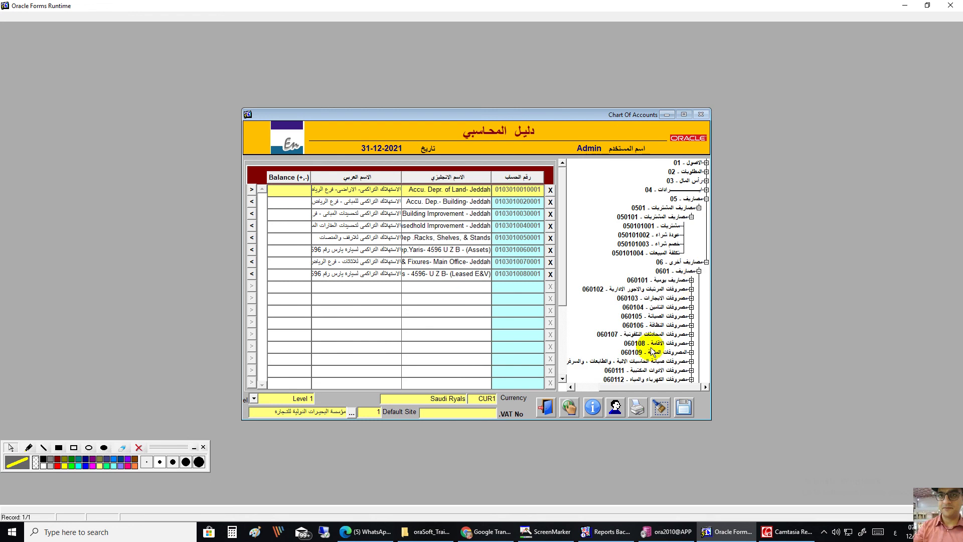
{"action": "left_click_drag", "start_coordinate": [562, 290], "coordinate": [562, 366]}
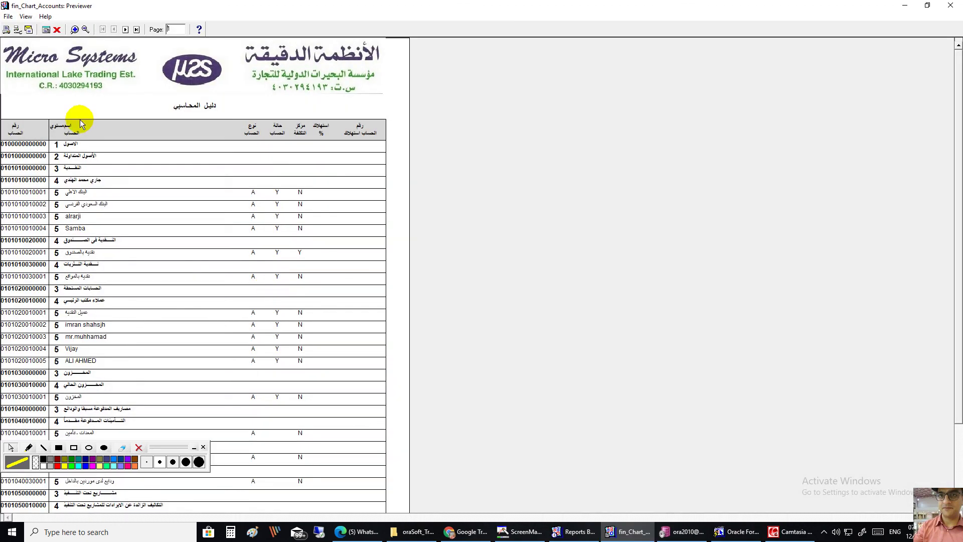
- Page through the Arabic fin_Chart_Accounts report preview to page 5 and close it
{"action": "left_click", "coordinate": [125, 30]}
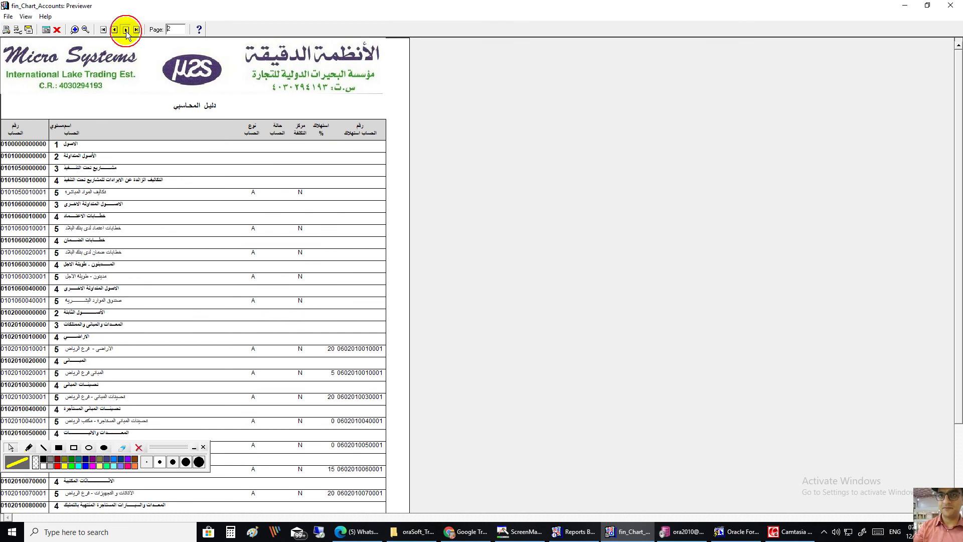
{"action": "left_click", "coordinate": [125, 30]}
{"action": "left_click", "coordinate": [125, 29]}
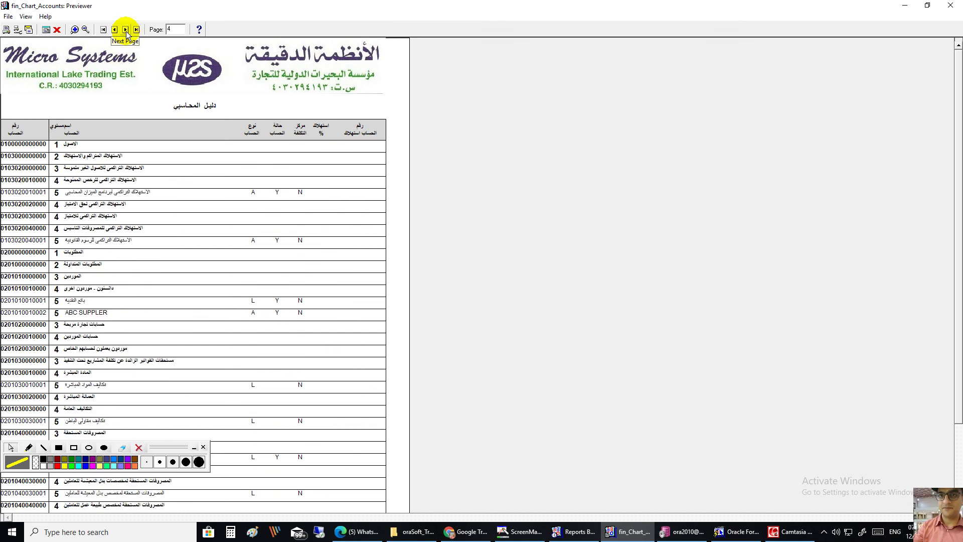
{"action": "left_click", "coordinate": [126, 29]}
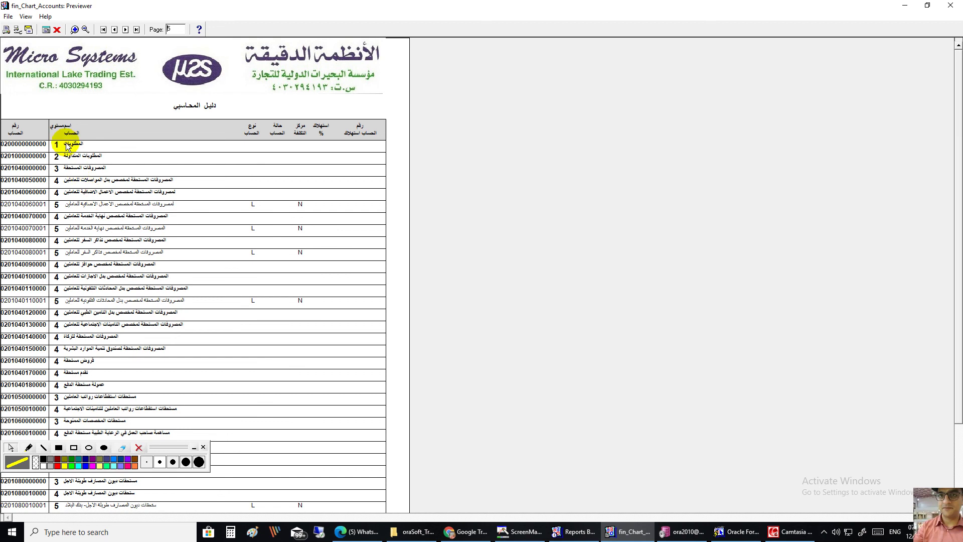
{"action": "left_click", "coordinate": [136, 29]}
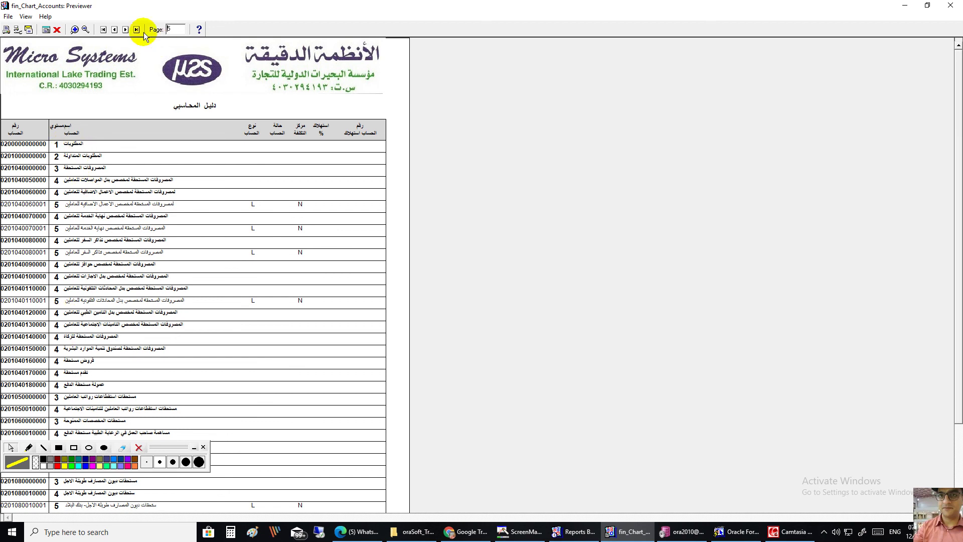
{"action": "left_click", "coordinate": [955, 9]}
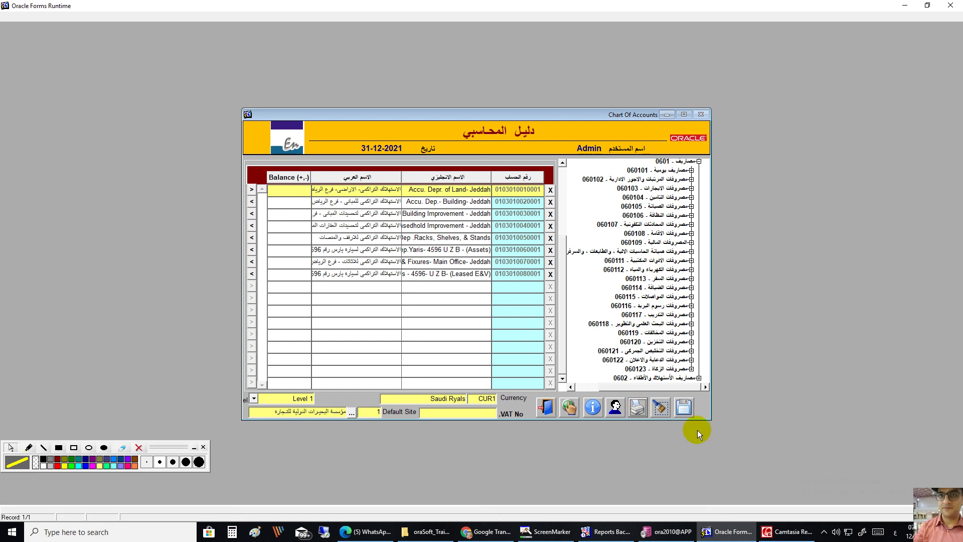
- Switch the form back to English, expand 01 Assets, and view the accounts under 0101 Current Assets and 0103 Accumulated Depreciation
{"action": "left_click", "coordinate": [295, 140]}
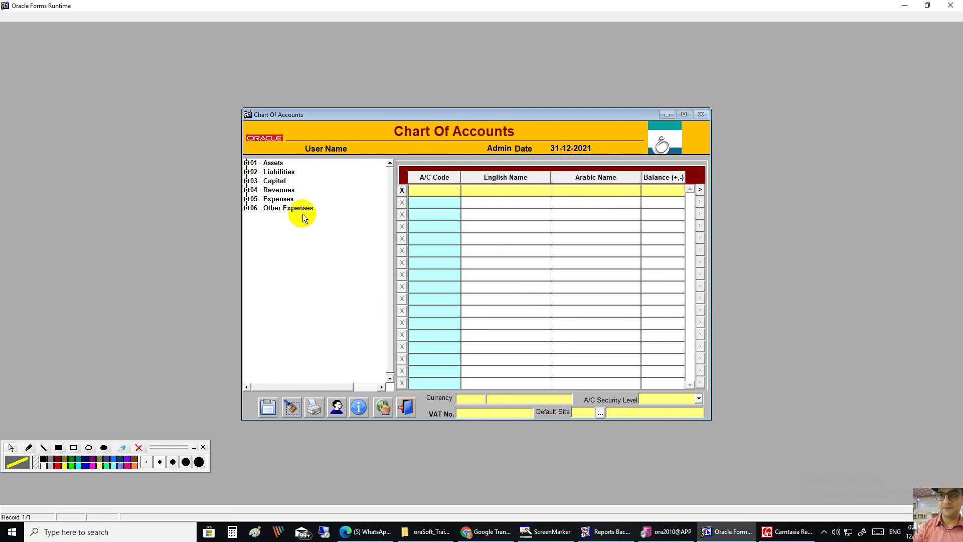
{"action": "left_click", "coordinate": [253, 162]}
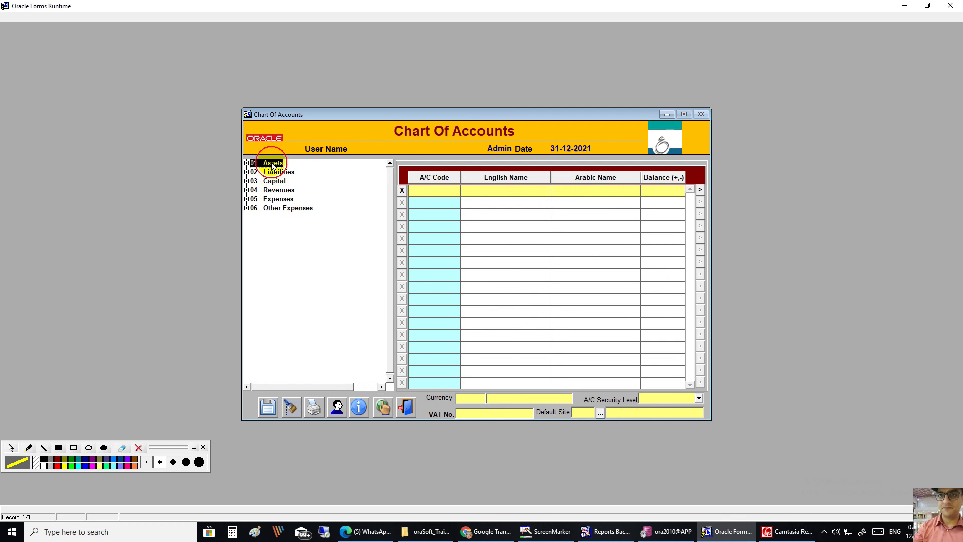
{"action": "left_click", "coordinate": [246, 163]}
{"action": "left_click", "coordinate": [300, 172]}
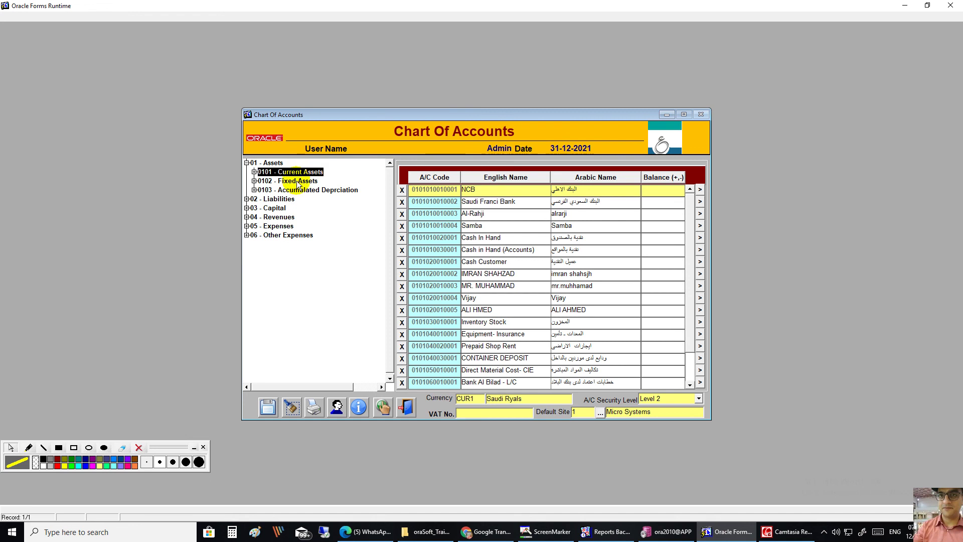
{"action": "left_click", "coordinate": [296, 189]}
{"action": "left_click", "coordinate": [503, 321]}
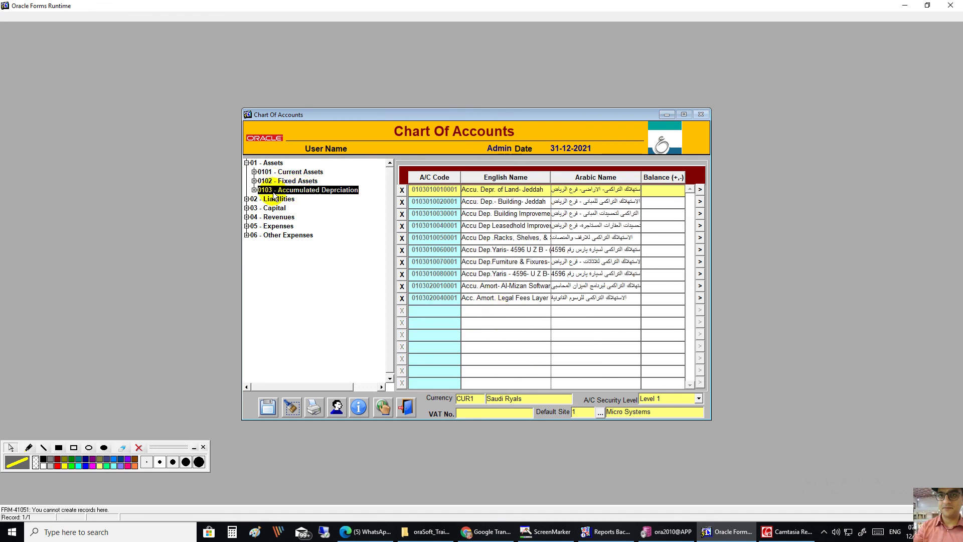
- Expand 0103 Accumulated Depreciation and its 010301 property head, and view the account under 010301001 Accum. Dep. Land
{"action": "left_click", "coordinate": [254, 190]}
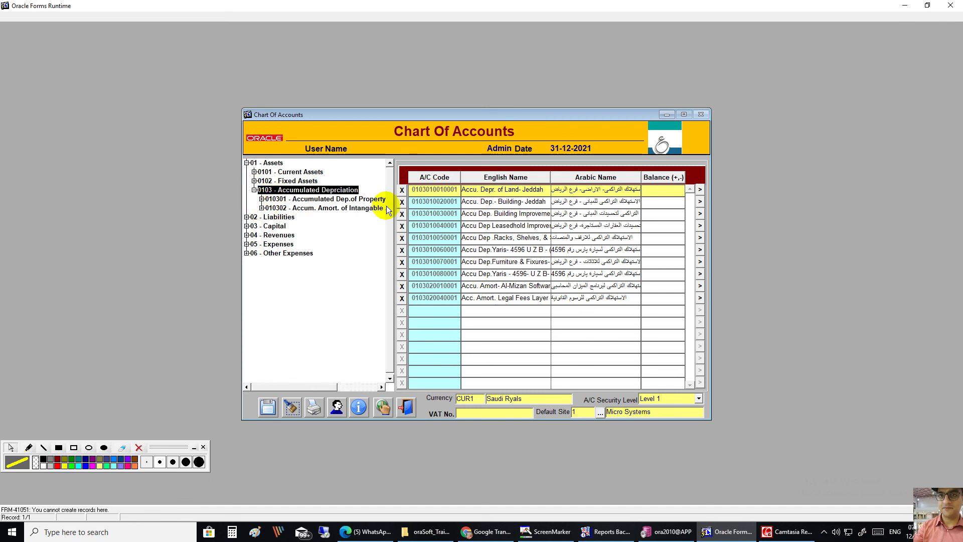
{"action": "key", "text": "Escape"}
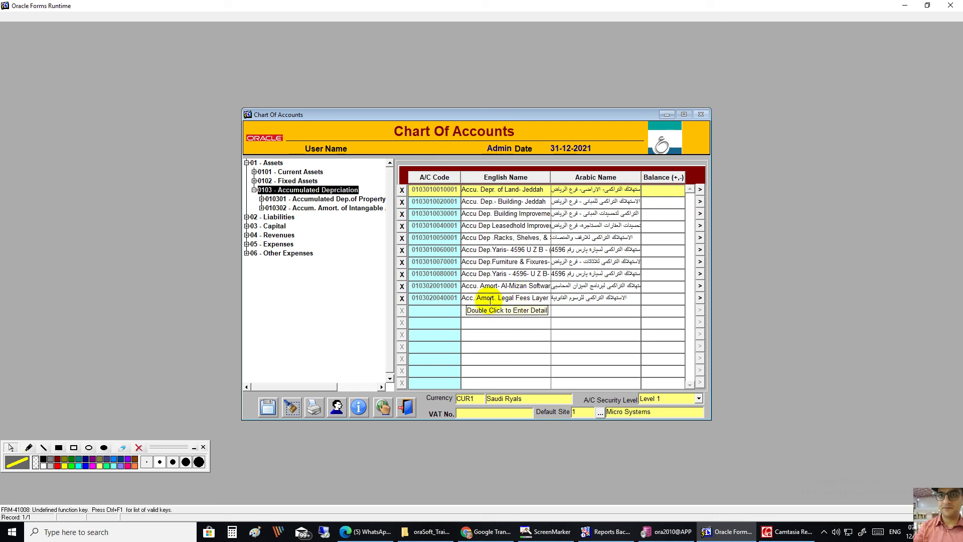
{"action": "left_click", "coordinate": [262, 199]}
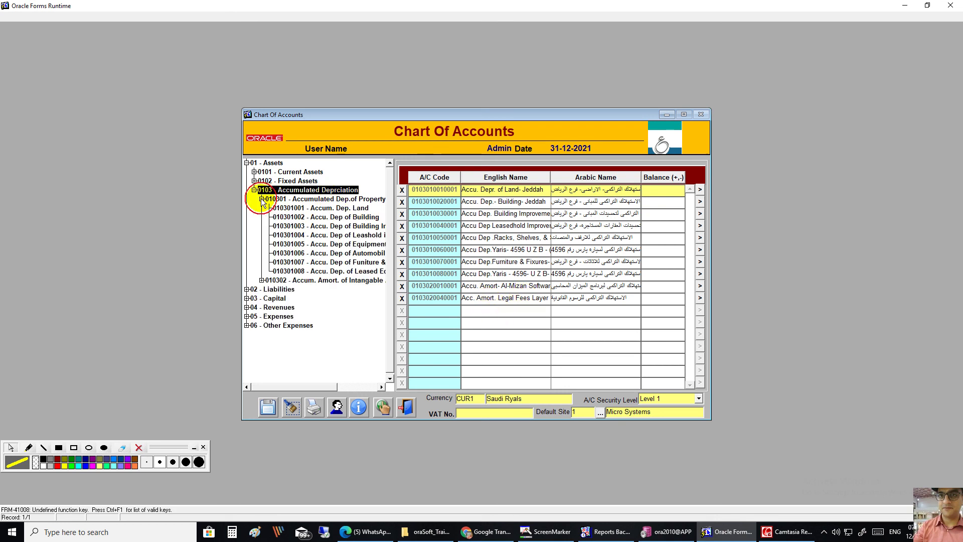
{"action": "left_click", "coordinate": [317, 209]}
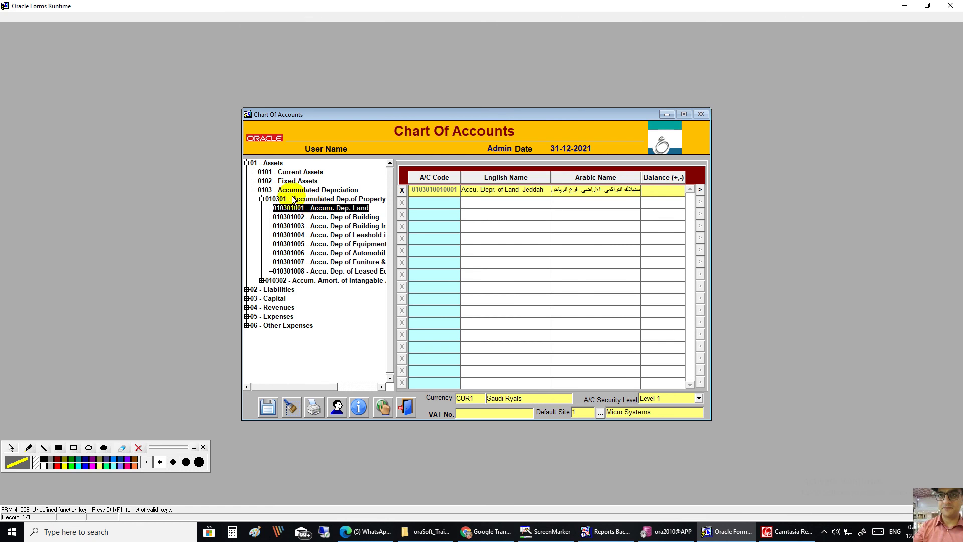
- Expand 02 Liabilities and 0201 Current Liabilities, and view the accounts under each
{"action": "left_click", "coordinate": [247, 290]}
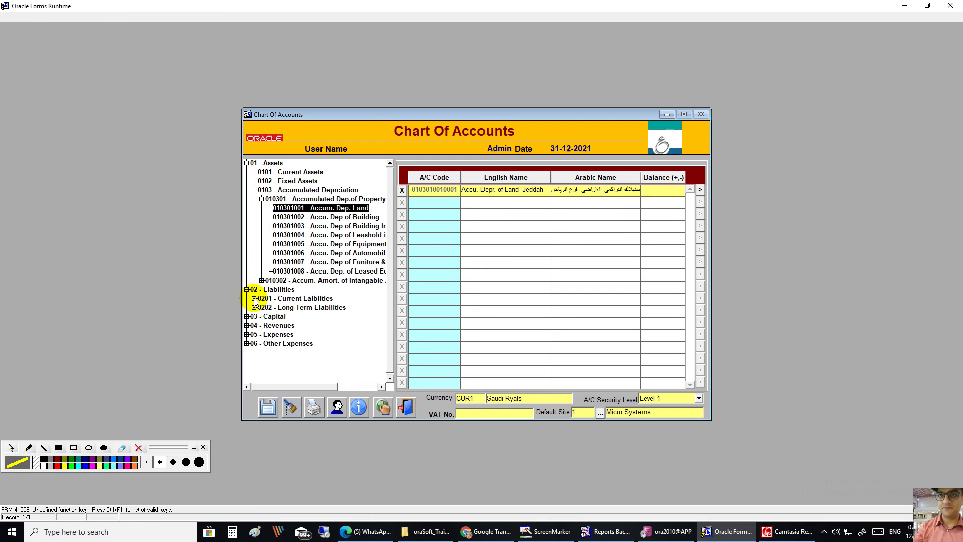
{"action": "left_click", "coordinate": [255, 300]}
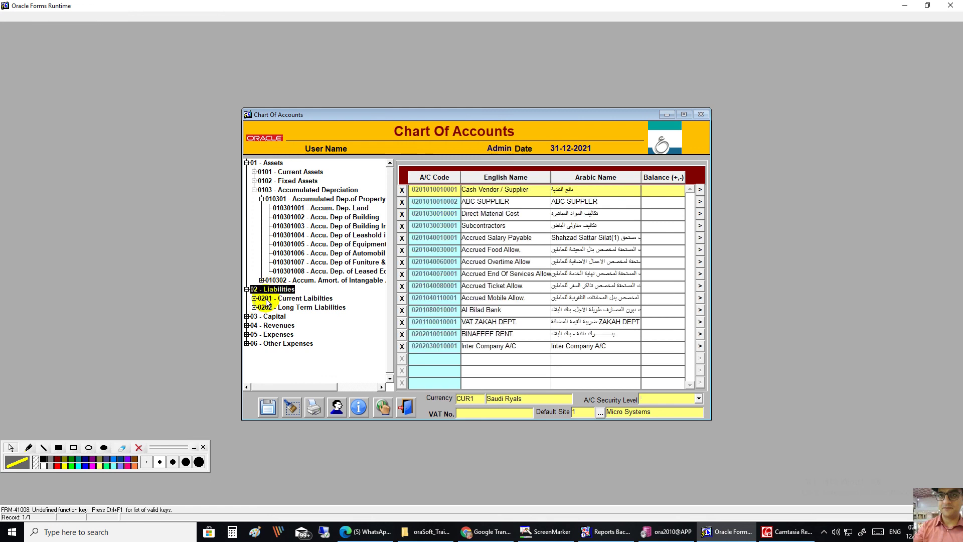
{"action": "left_click", "coordinate": [255, 299]}
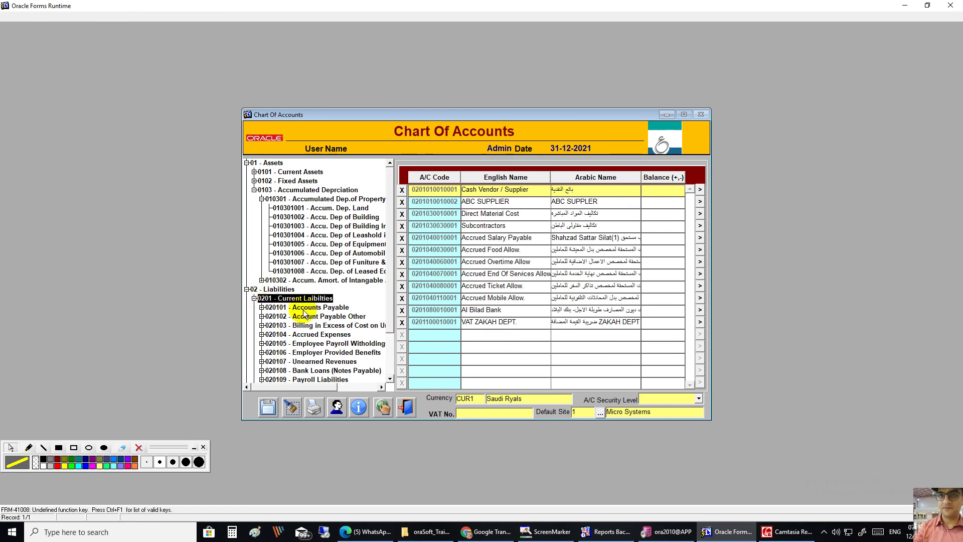
- Expand 020101 Accounts Payable and view the supplier accounts listed under 020101001 Account Payable Trade
{"action": "left_click", "coordinate": [268, 308]}
{"action": "double_click", "coordinate": [267, 308]}
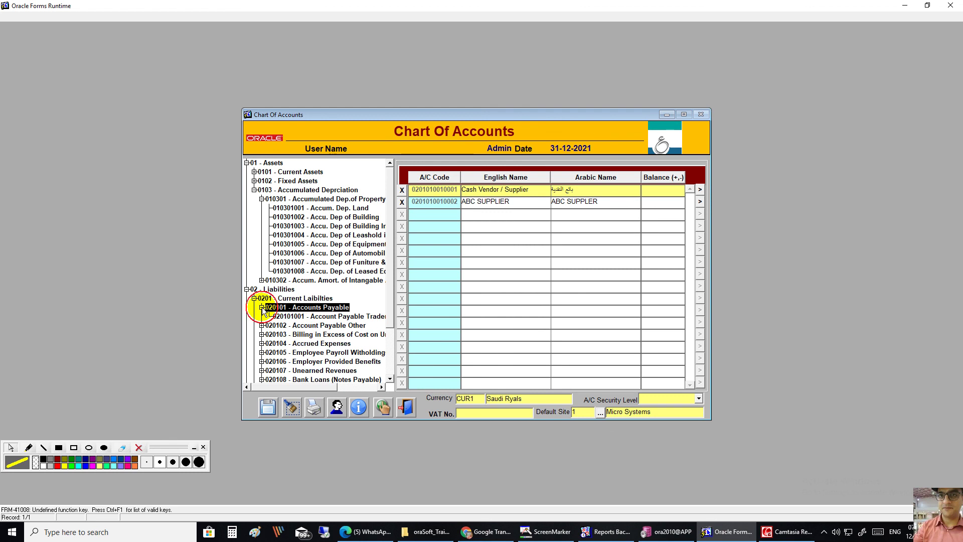
{"action": "left_click", "coordinate": [336, 317]}
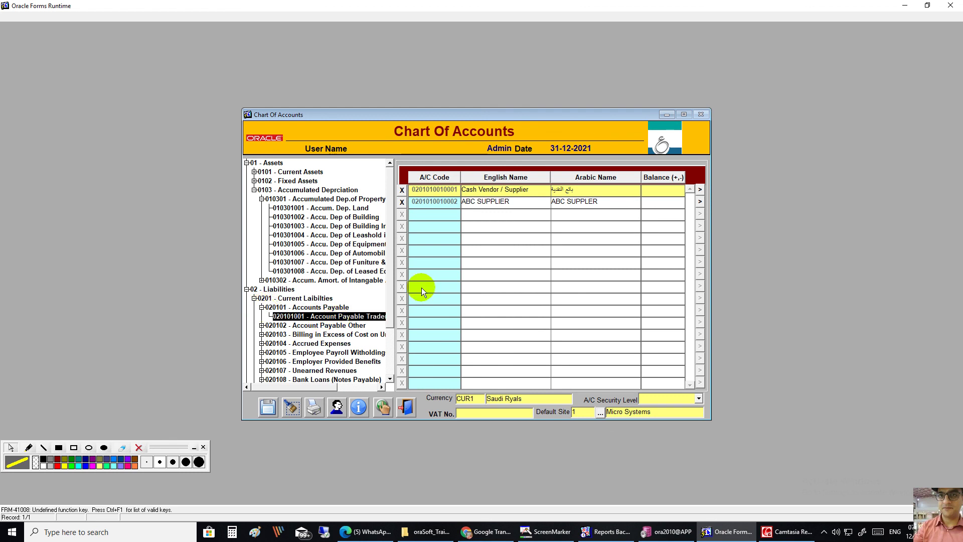
{"action": "left_click", "coordinate": [507, 214]}
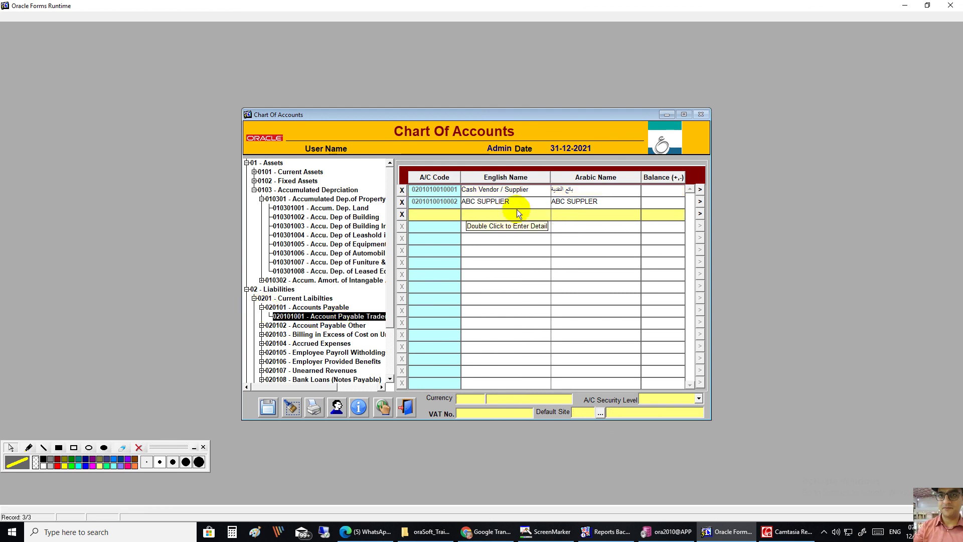
{"action": "left_click", "coordinate": [517, 201]}
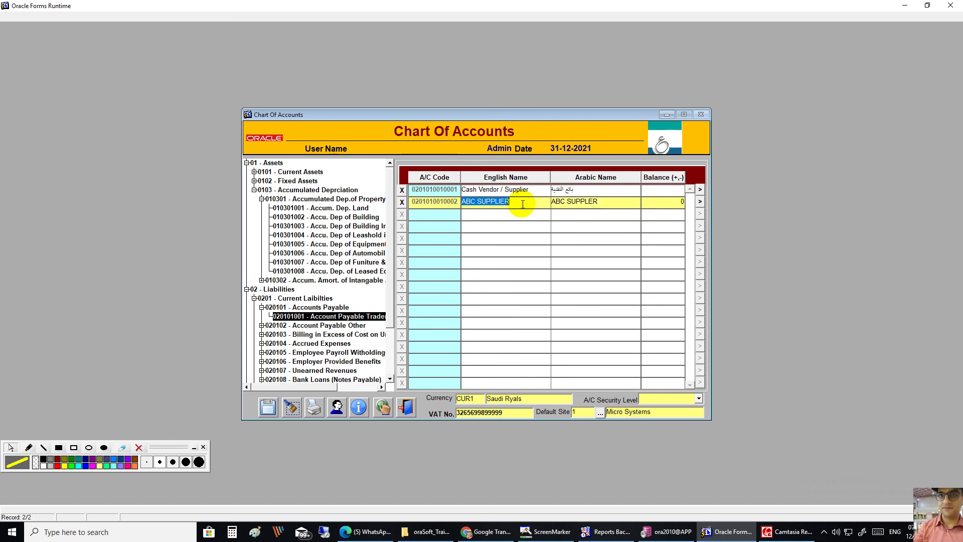
- Add two accounts under 020101001 Account Payable Trade, adasdas and asdasdasd, each with the Arabic name asd
{"action": "left_click", "coordinate": [496, 214]}
{"action": "type", "text": "adasdas"}
{"action": "left_click", "coordinate": [589, 215]}
{"action": "type", "text": "asd"}
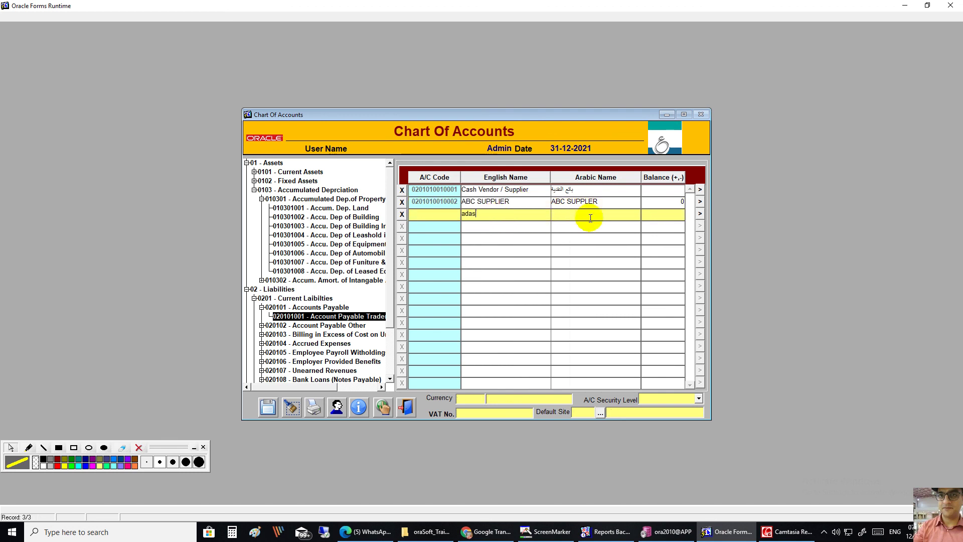
{"action": "left_click", "coordinate": [499, 227]}
{"action": "type", "text": "asdasdasd"}
{"action": "left_click", "coordinate": [554, 227]}
{"action": "type", "text": "asd"}
- Add a third account named asdasd with the Arabic name asdasd, and save the new accounts
{"action": "left_click", "coordinate": [498, 239]}
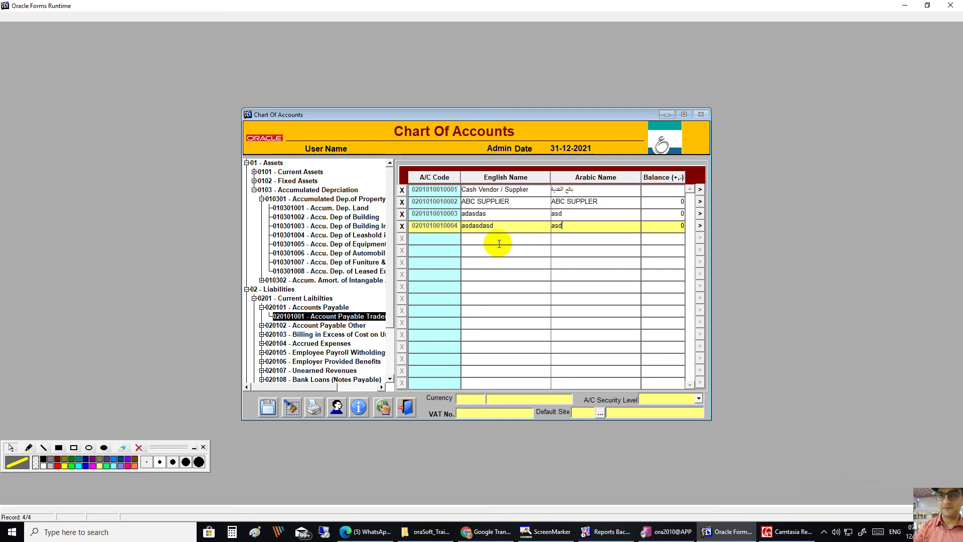
{"action": "type", "text": "asdasd"}
{"action": "left_click", "coordinate": [582, 238]}
{"action": "type", "text": "asdasd"}
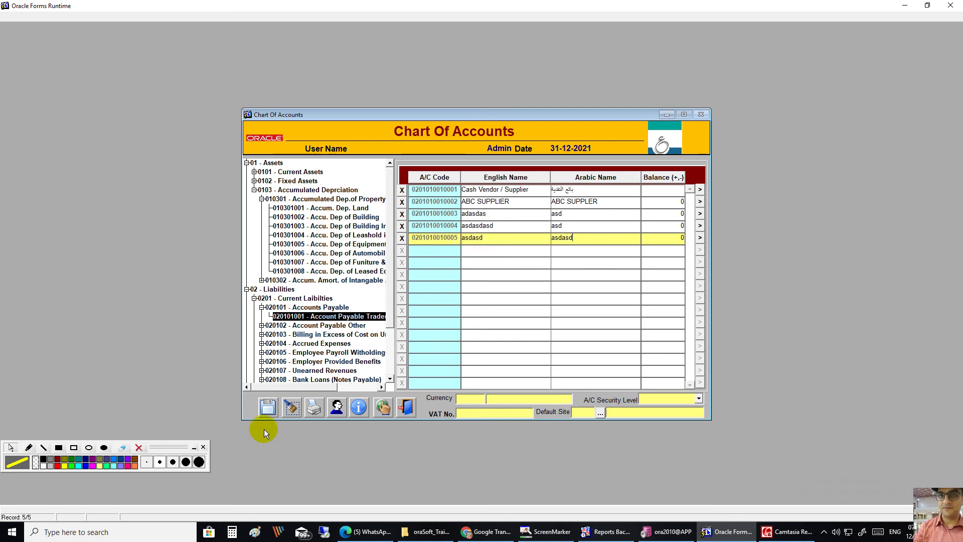
{"action": "left_click", "coordinate": [268, 407]}
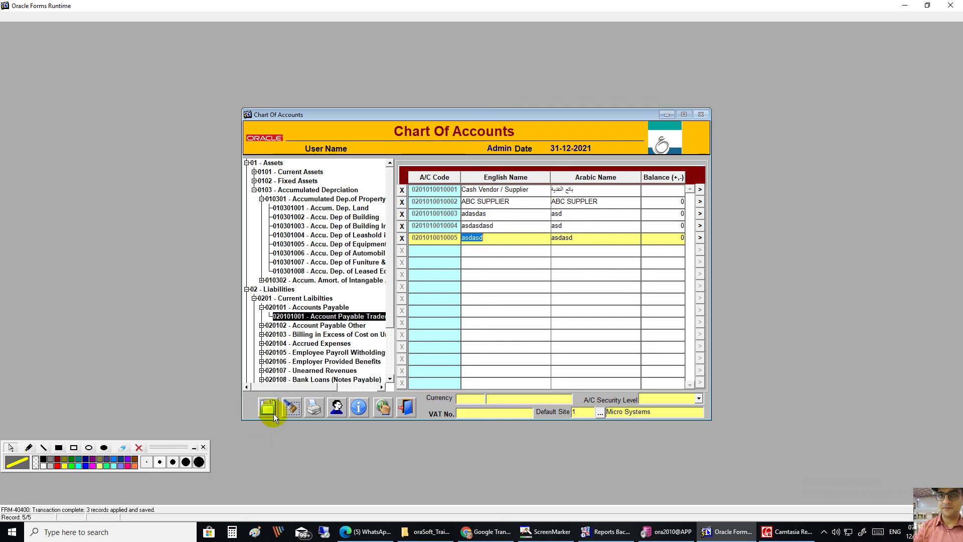
- Reload 020101001 Account Payable Trade, delete the three test accounts below ABC SUPPLIER, and save the deletions
{"action": "left_click", "coordinate": [332, 317]}
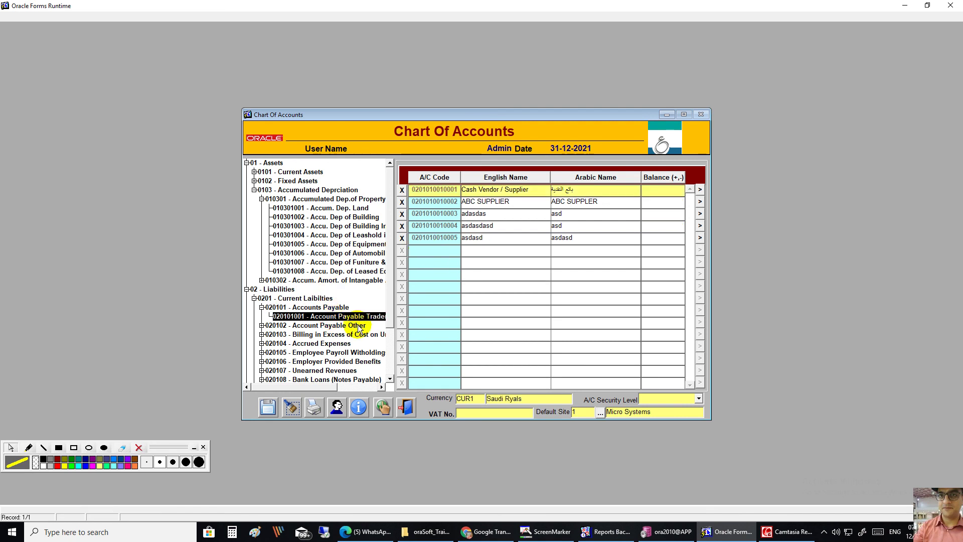
{"action": "left_click", "coordinate": [352, 325]}
{"action": "left_click", "coordinate": [350, 317]}
{"action": "left_click", "coordinate": [403, 226]}
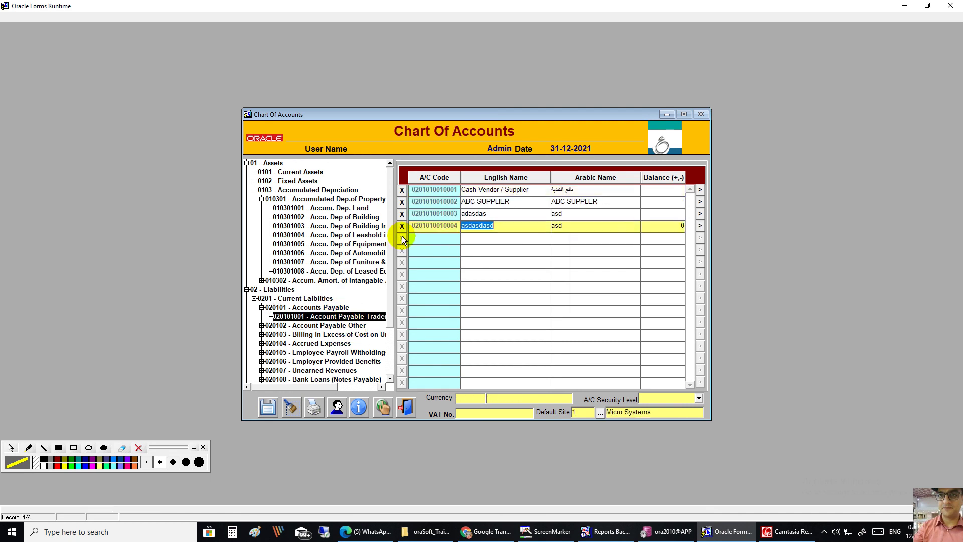
{"action": "left_click", "coordinate": [402, 217]}
{"action": "left_click", "coordinate": [403, 216]}
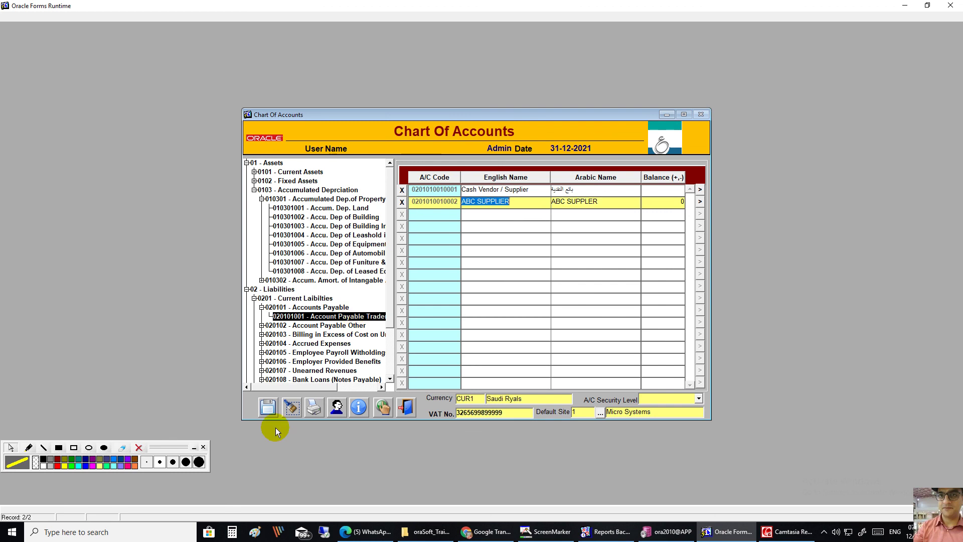
{"action": "left_click", "coordinate": [269, 408]}
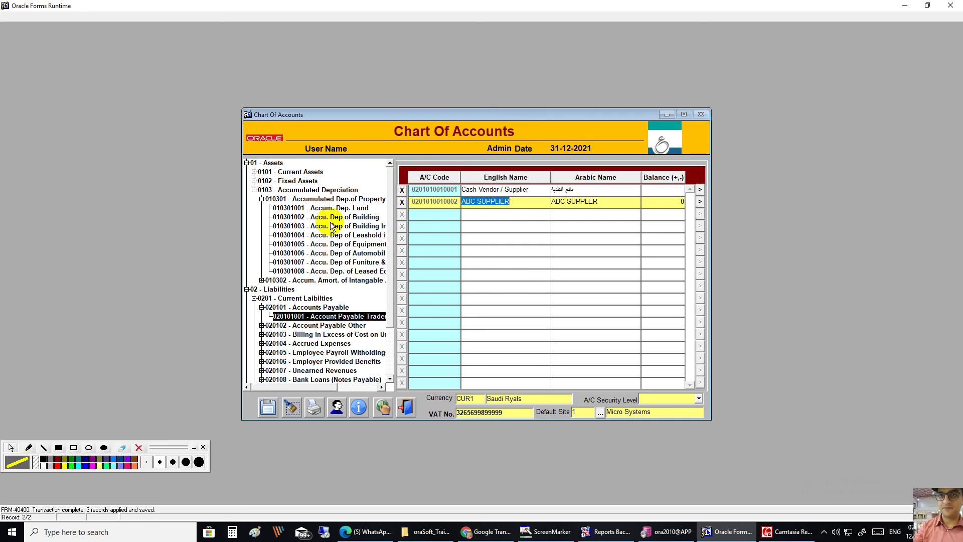
- Expand 0101 Current Assets and its 010101 Cash In Hand head, and view all accounts under 01 Assets
{"action": "left_click", "coordinate": [254, 171]}
{"action": "left_click", "coordinate": [261, 180]}
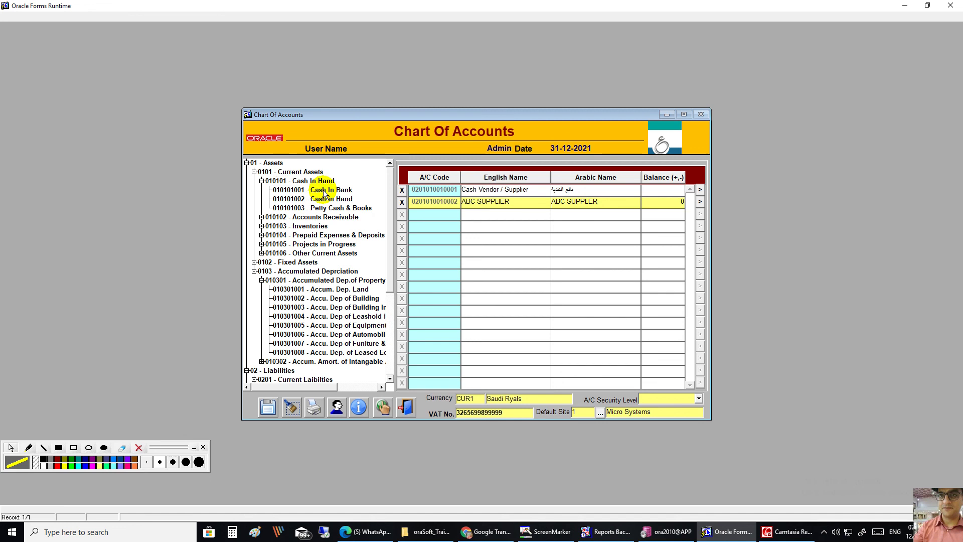
{"action": "left_click", "coordinate": [279, 165]}
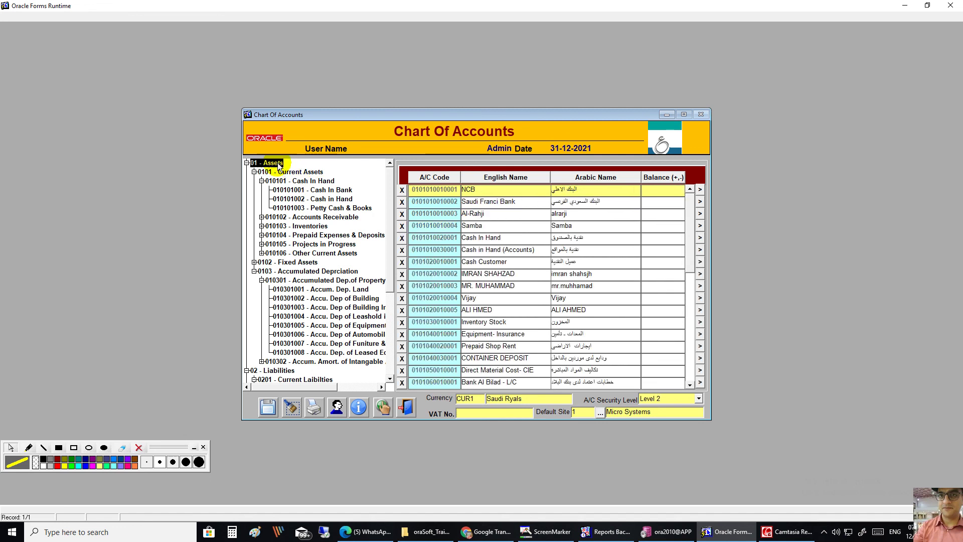
- Open the 010101001 Cash In Bank head for editing and close its details without changes
{"action": "left_click", "coordinate": [317, 191]}
{"action": "right_click", "coordinate": [317, 196]}
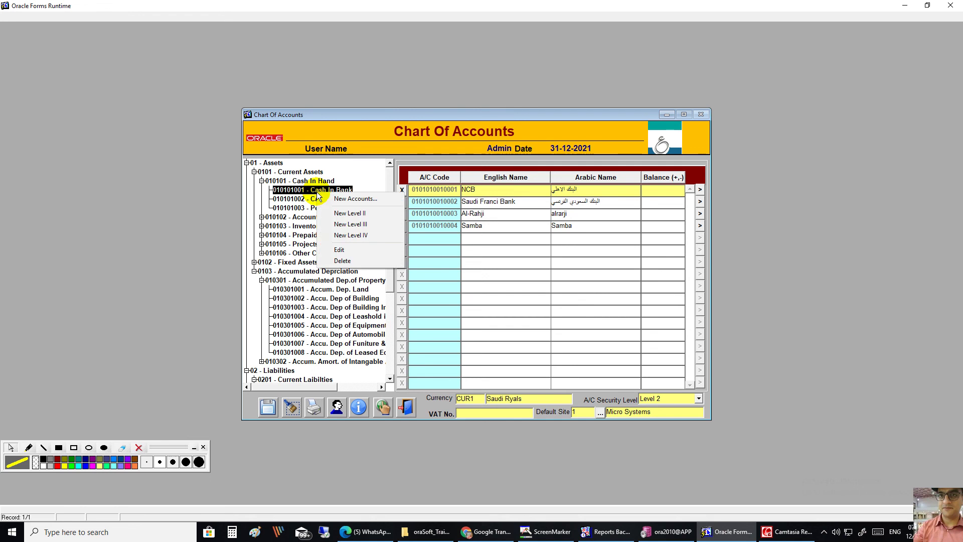
{"action": "left_click", "coordinate": [338, 246]}
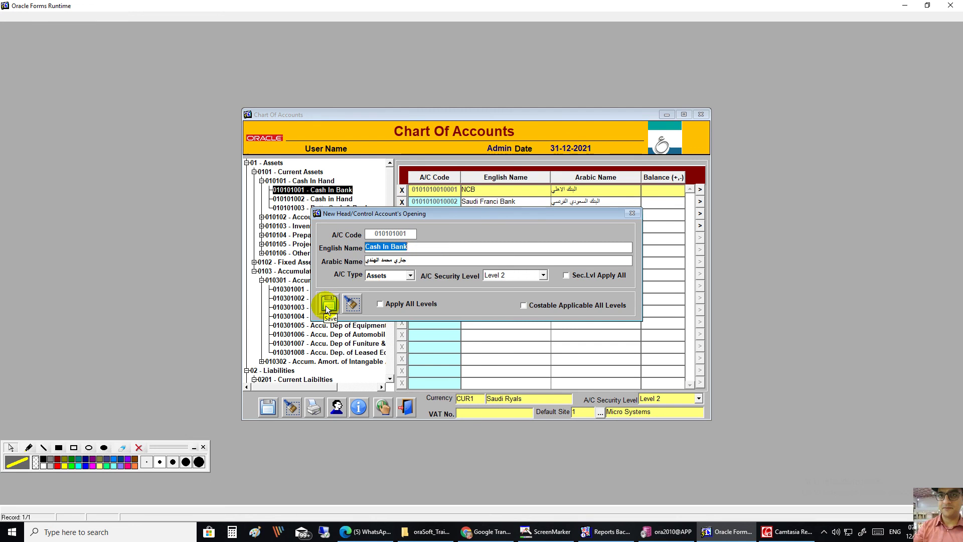
{"action": "left_click", "coordinate": [347, 305]}
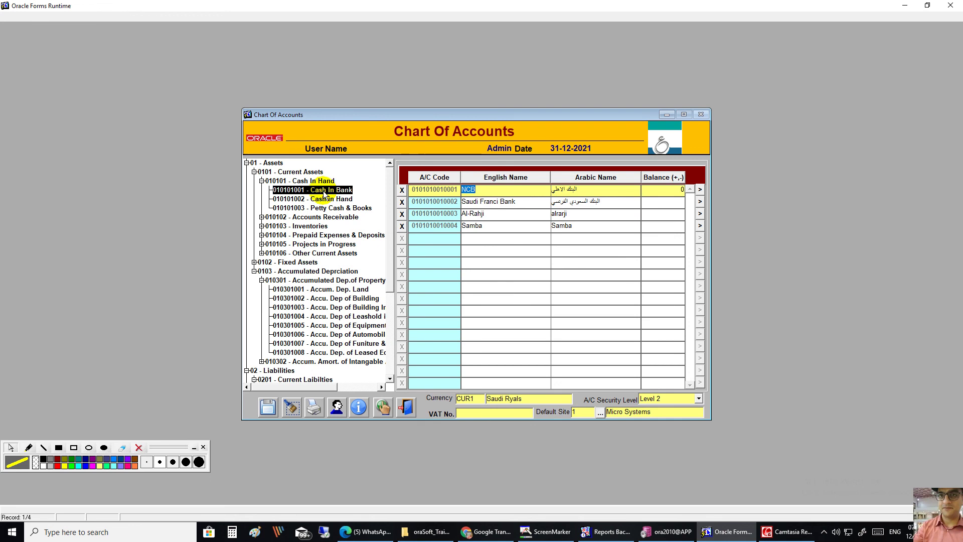
- Try creating a new Level IV head from 010101001 Cash In Bank and from 010101 Cash In Hand, and discard the blank entry
{"action": "right_click", "coordinate": [323, 191]}
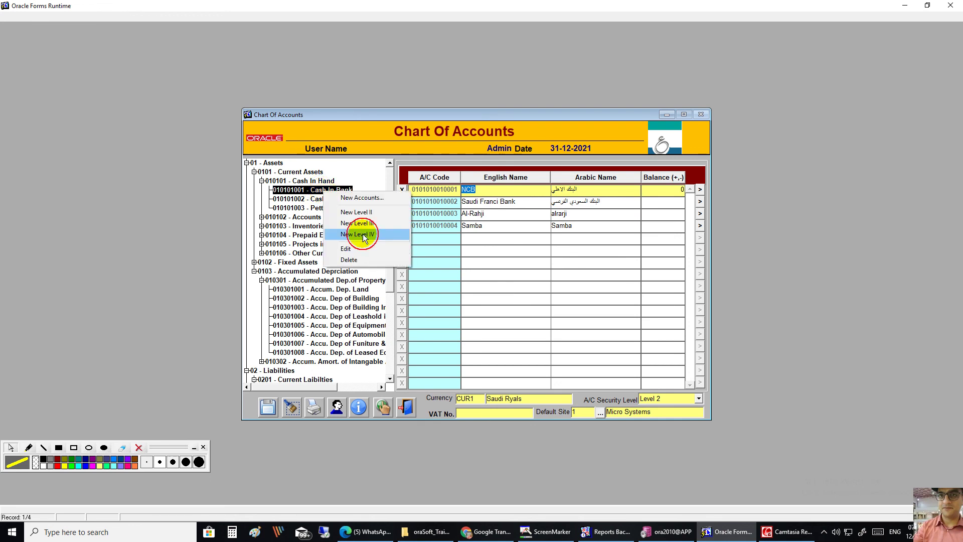
{"action": "left_click", "coordinate": [381, 235]}
{"action": "left_click", "coordinate": [481, 296]}
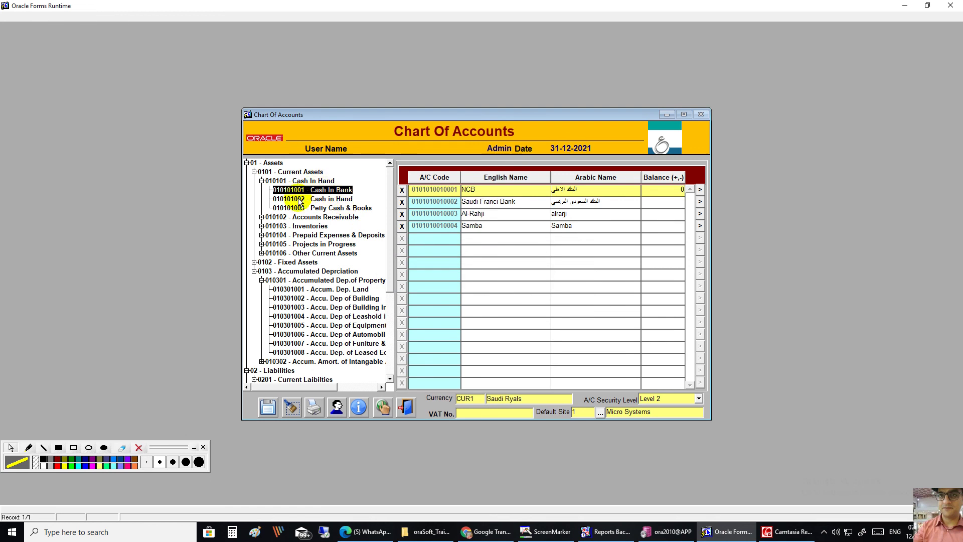
{"action": "right_click", "coordinate": [323, 183]}
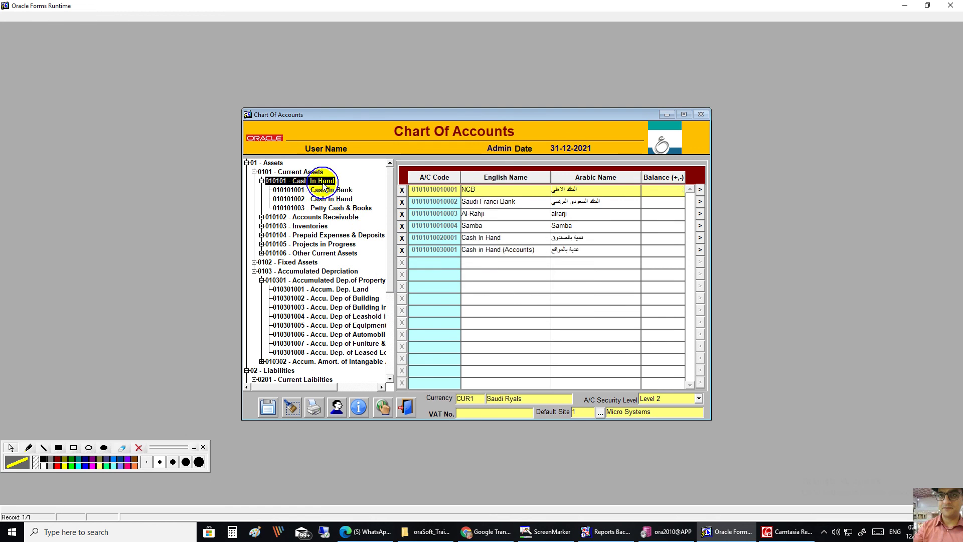
{"action": "left_click", "coordinate": [369, 223]}
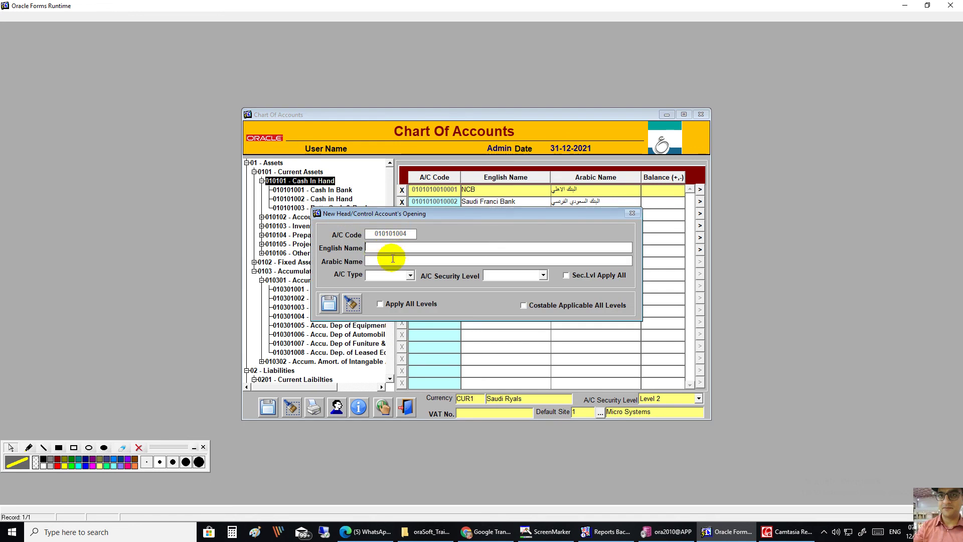
{"action": "left_click", "coordinate": [354, 309]}
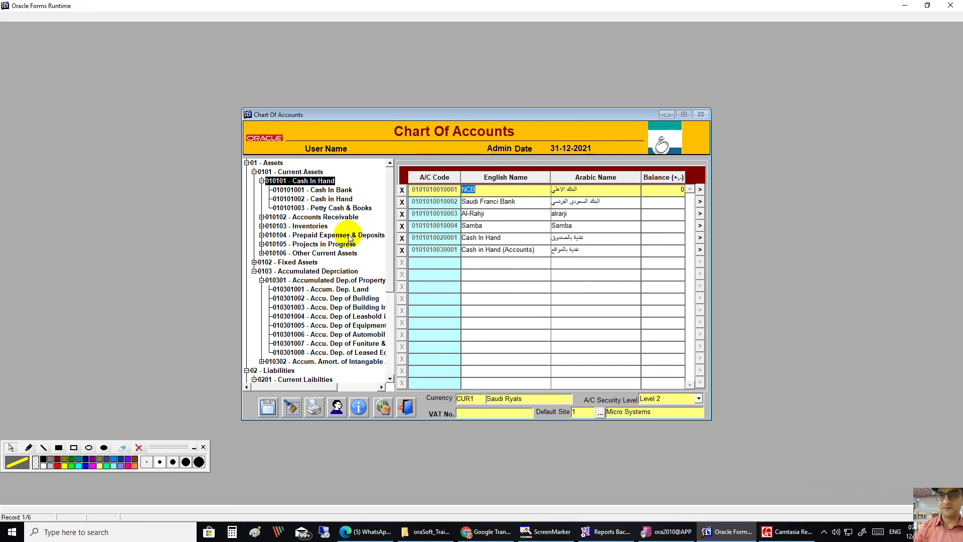
- Try adding accounts dsas (Arabic name asdas) and asd under 010101001 Cash In Bank, and discard them while switching to 010101002 Cash in Hand
{"action": "left_click", "coordinate": [339, 192]}
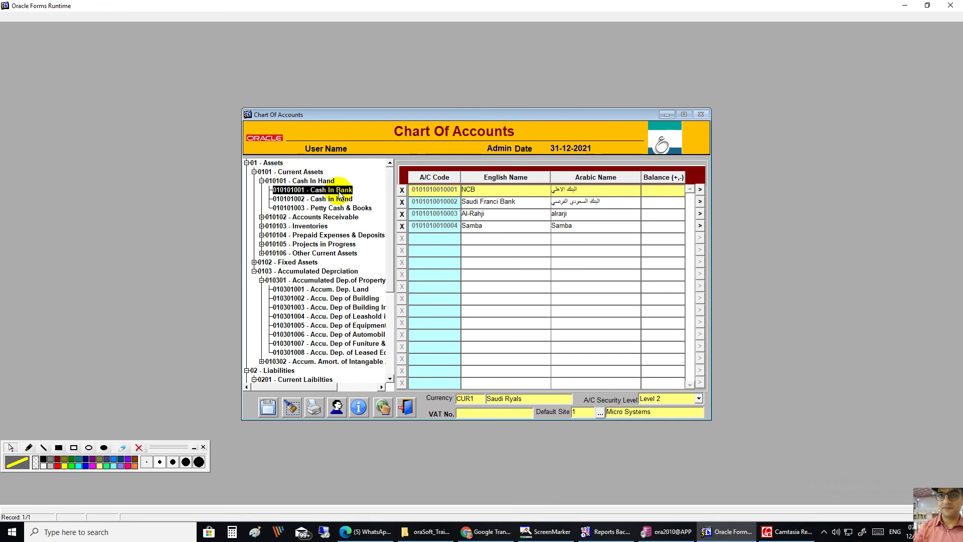
{"action": "left_click", "coordinate": [497, 226]}
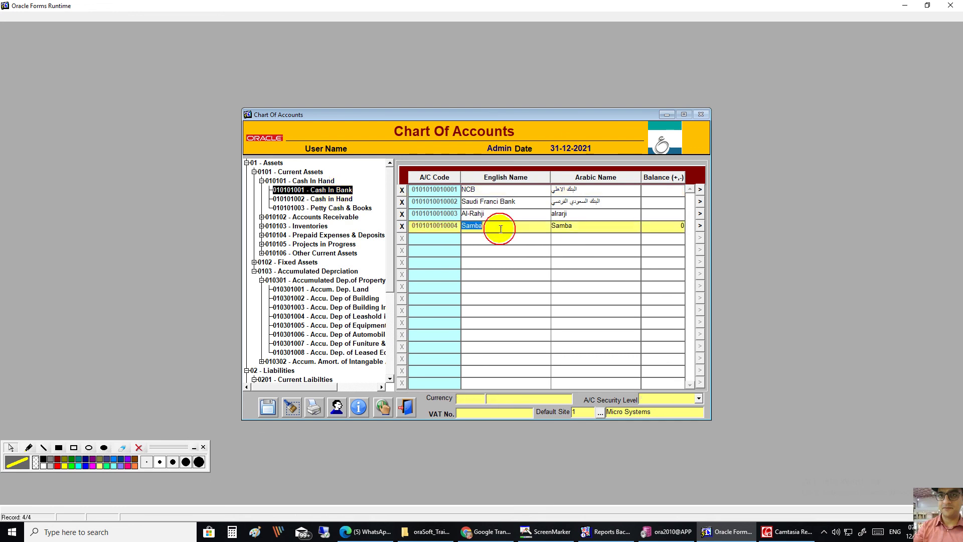
{"action": "left_click", "coordinate": [480, 236]}
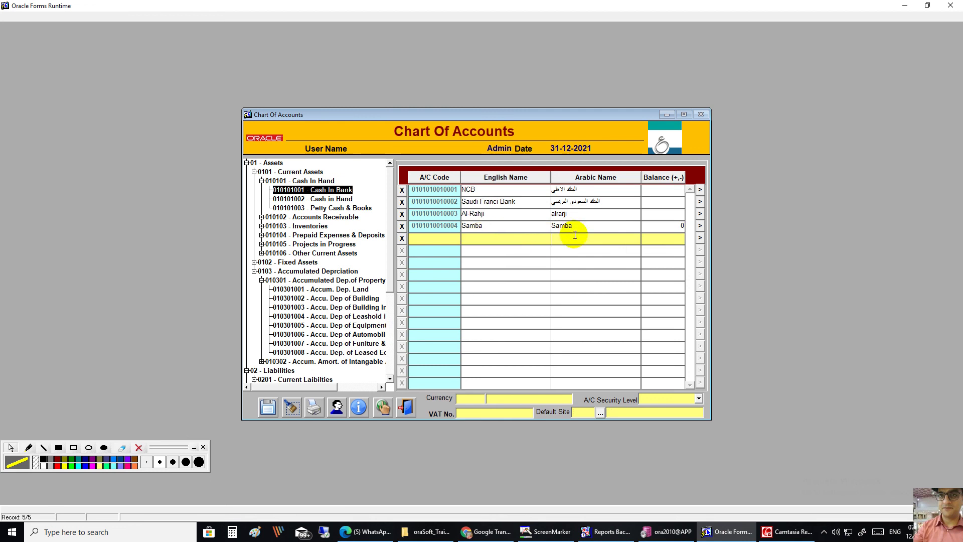
{"action": "type", "text": "dsas"}
{"action": "key", "text": "Tab"}
{"action": "type", "text": "asdas"}
{"action": "left_click", "coordinate": [498, 255]}
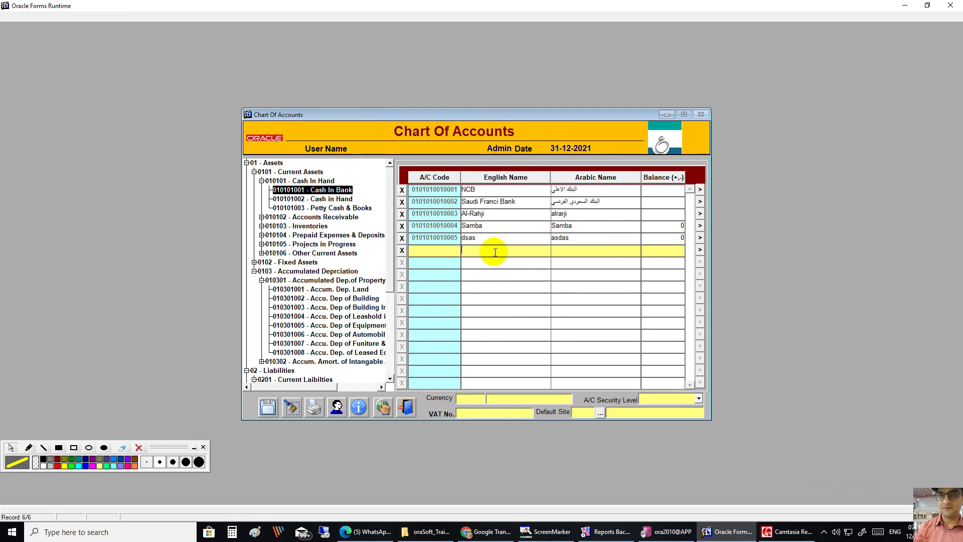
{"action": "type", "text": "asd"}
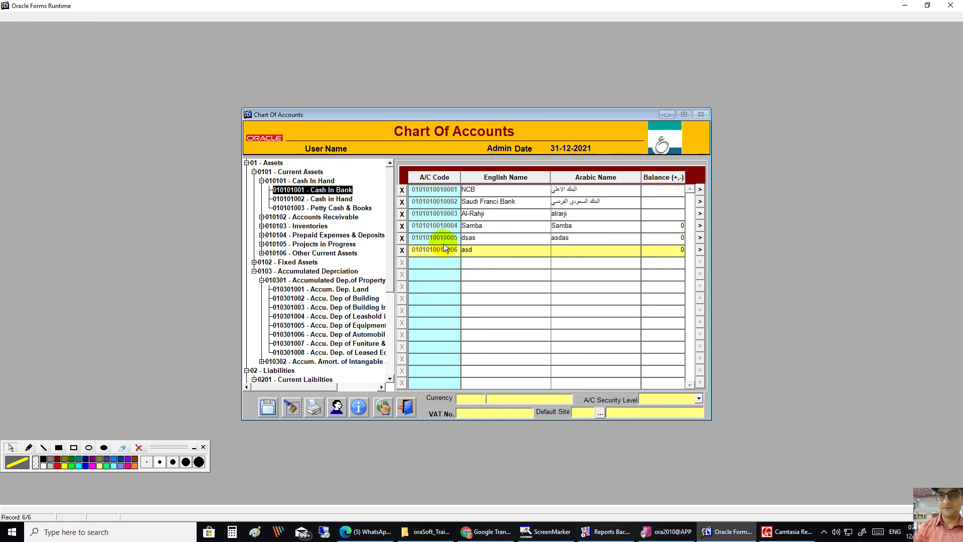
{"action": "left_click", "coordinate": [338, 198]}
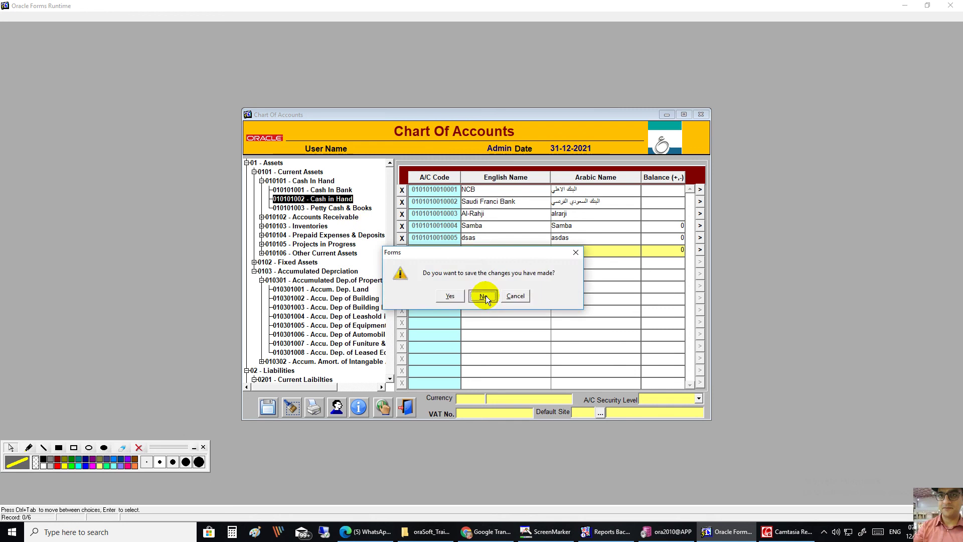
{"action": "left_click", "coordinate": [485, 296]}
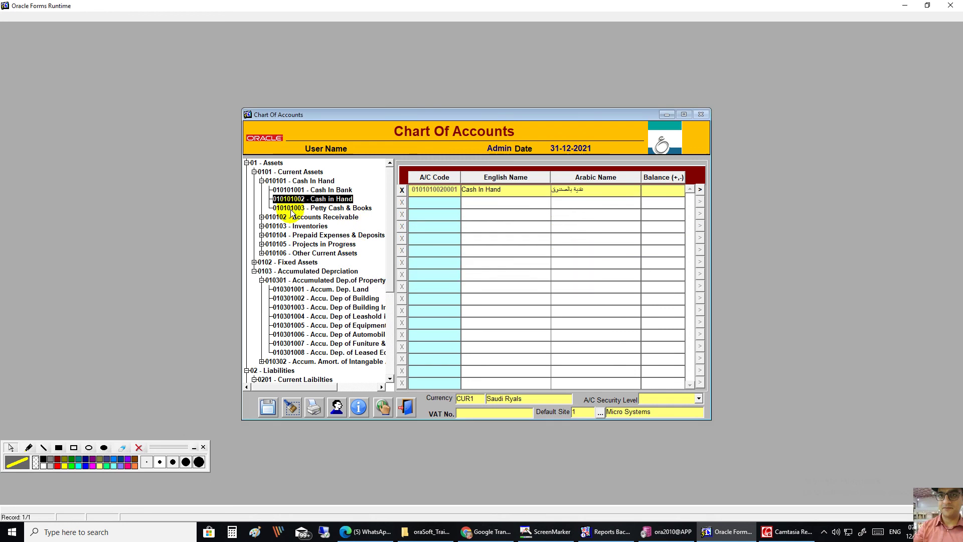